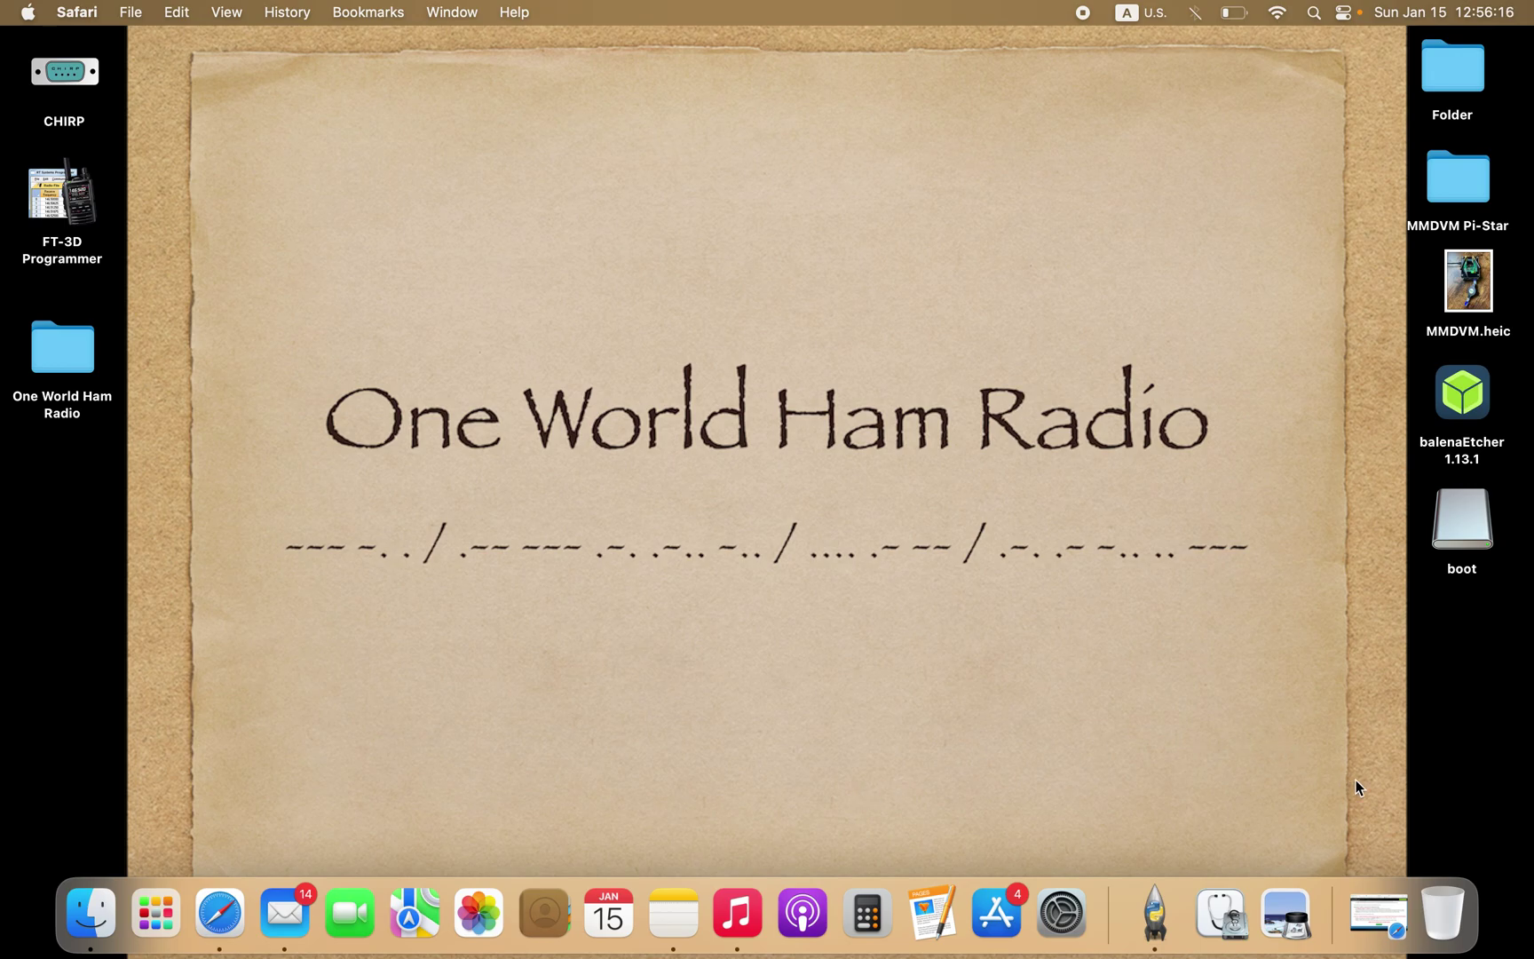
Step: Restore the minimized Safari window from the Dock, showing the RadioID.net registration page
click(1384, 912)
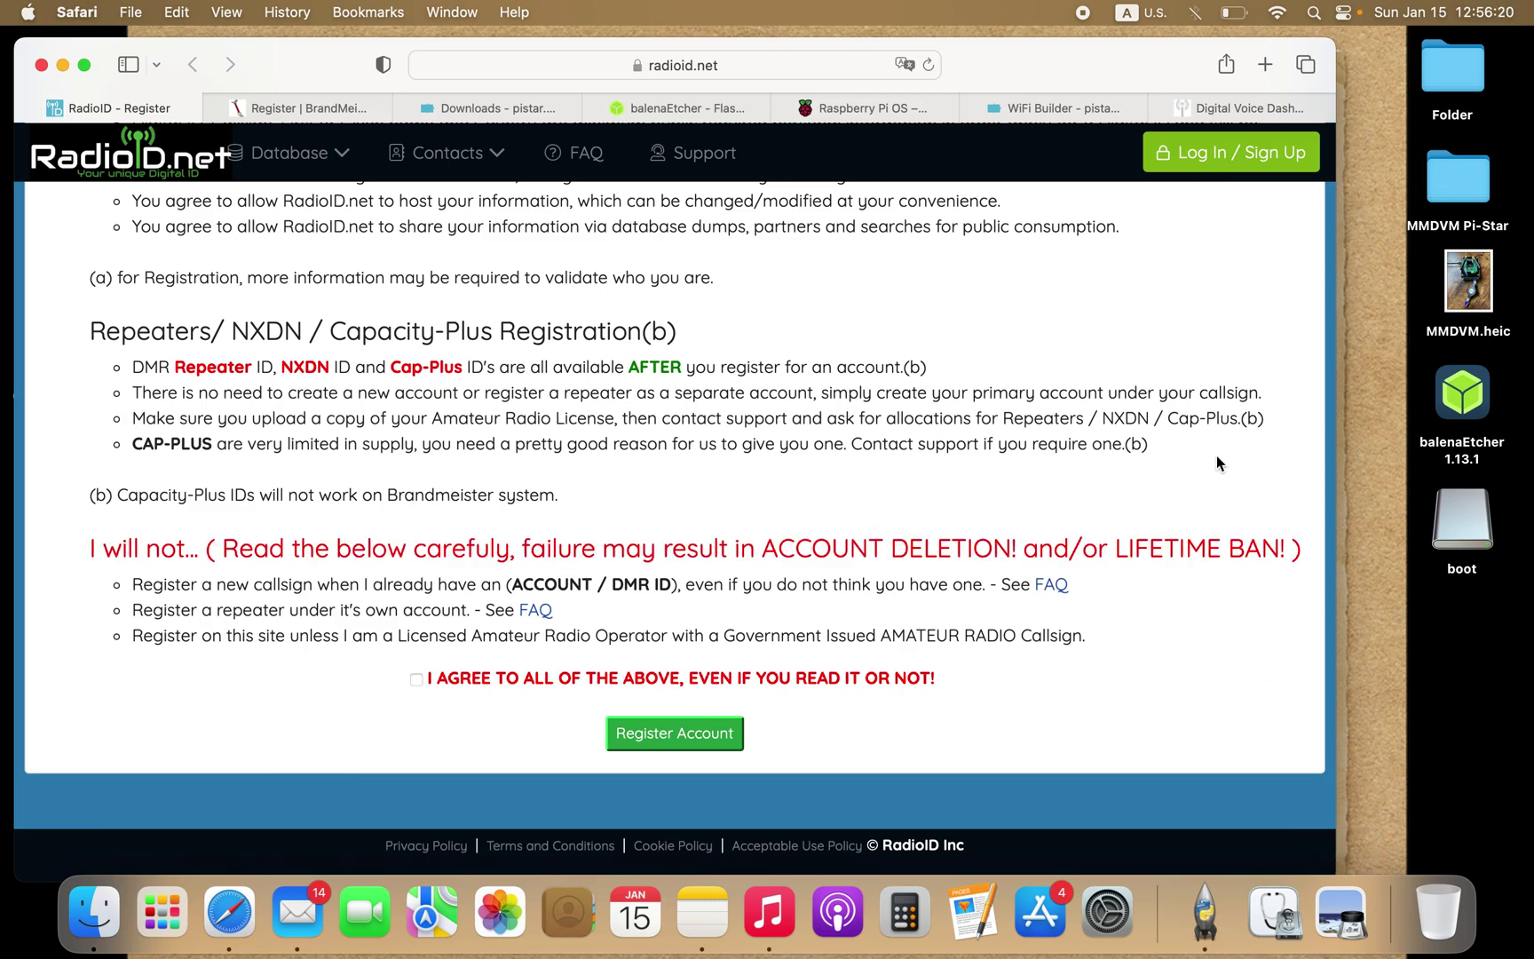
Step: Read through the RadioID.net registration terms, then switch to the 'Register | BrandMeister' tab
scroll(1191, 384, up, 5)
scroll(1192, 384, up, 5)
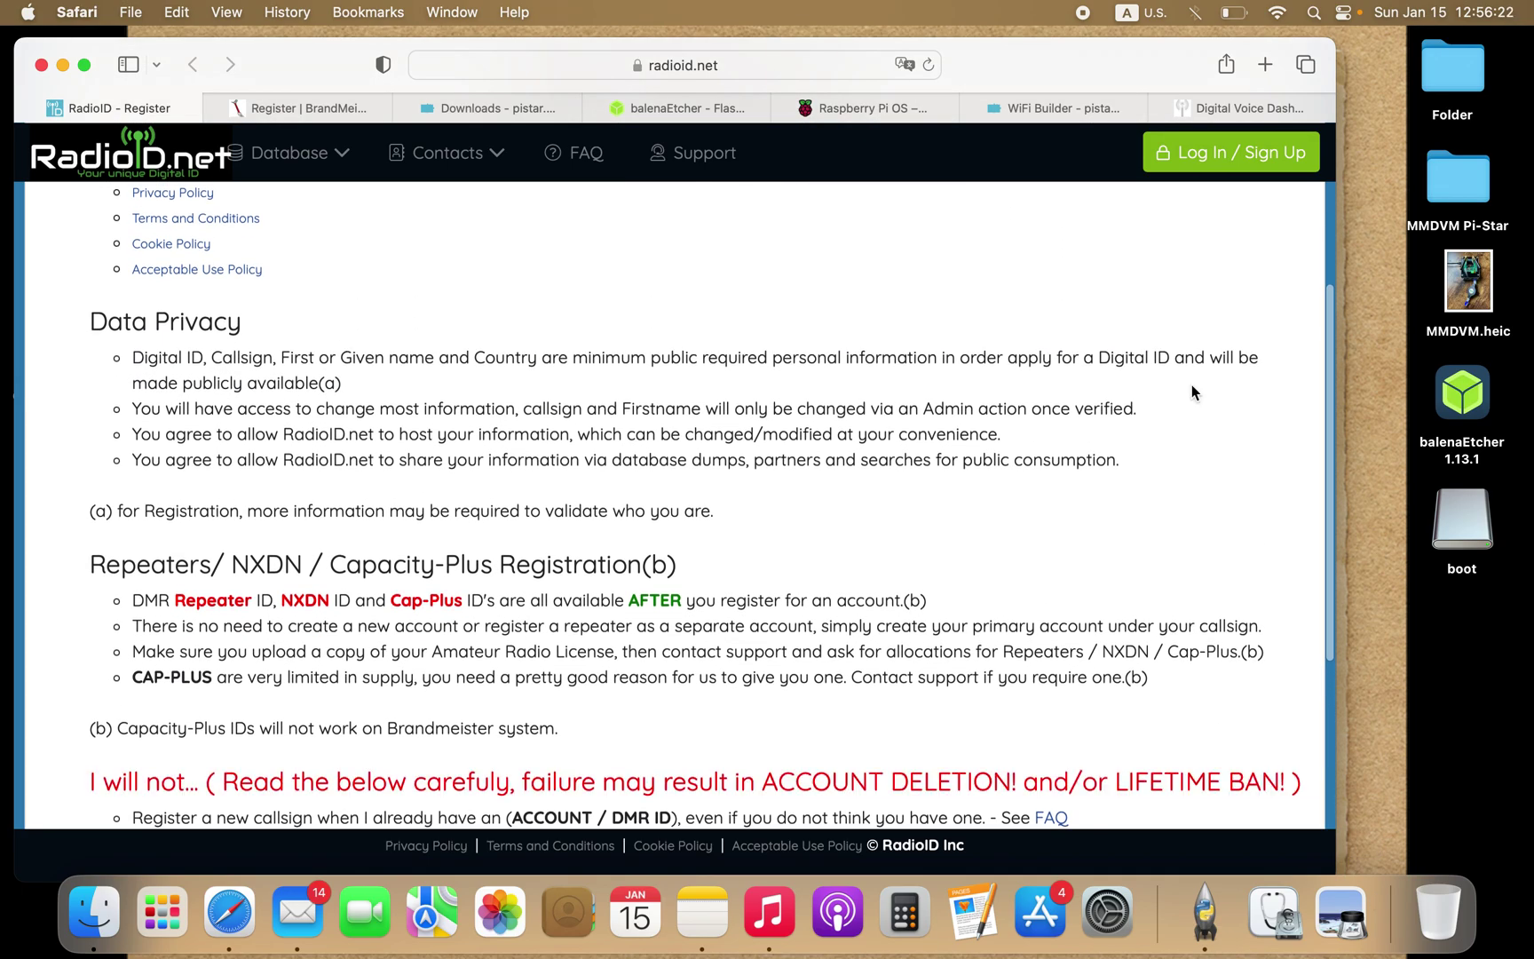
scroll(1192, 384, down, 3)
scroll(1192, 385, down, 10)
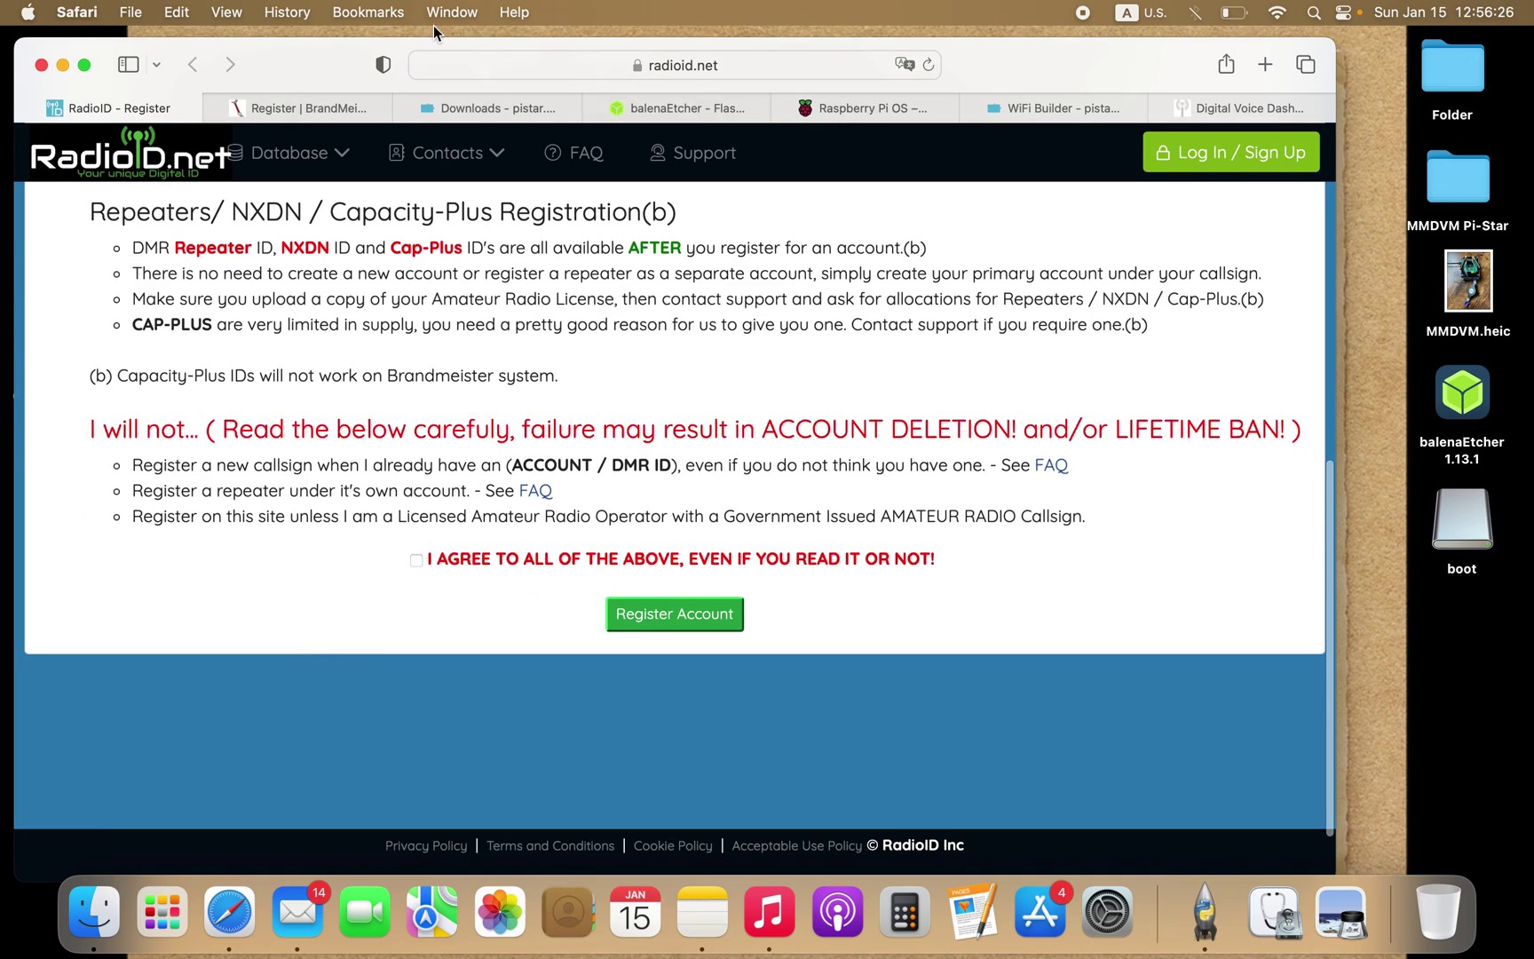
click(340, 108)
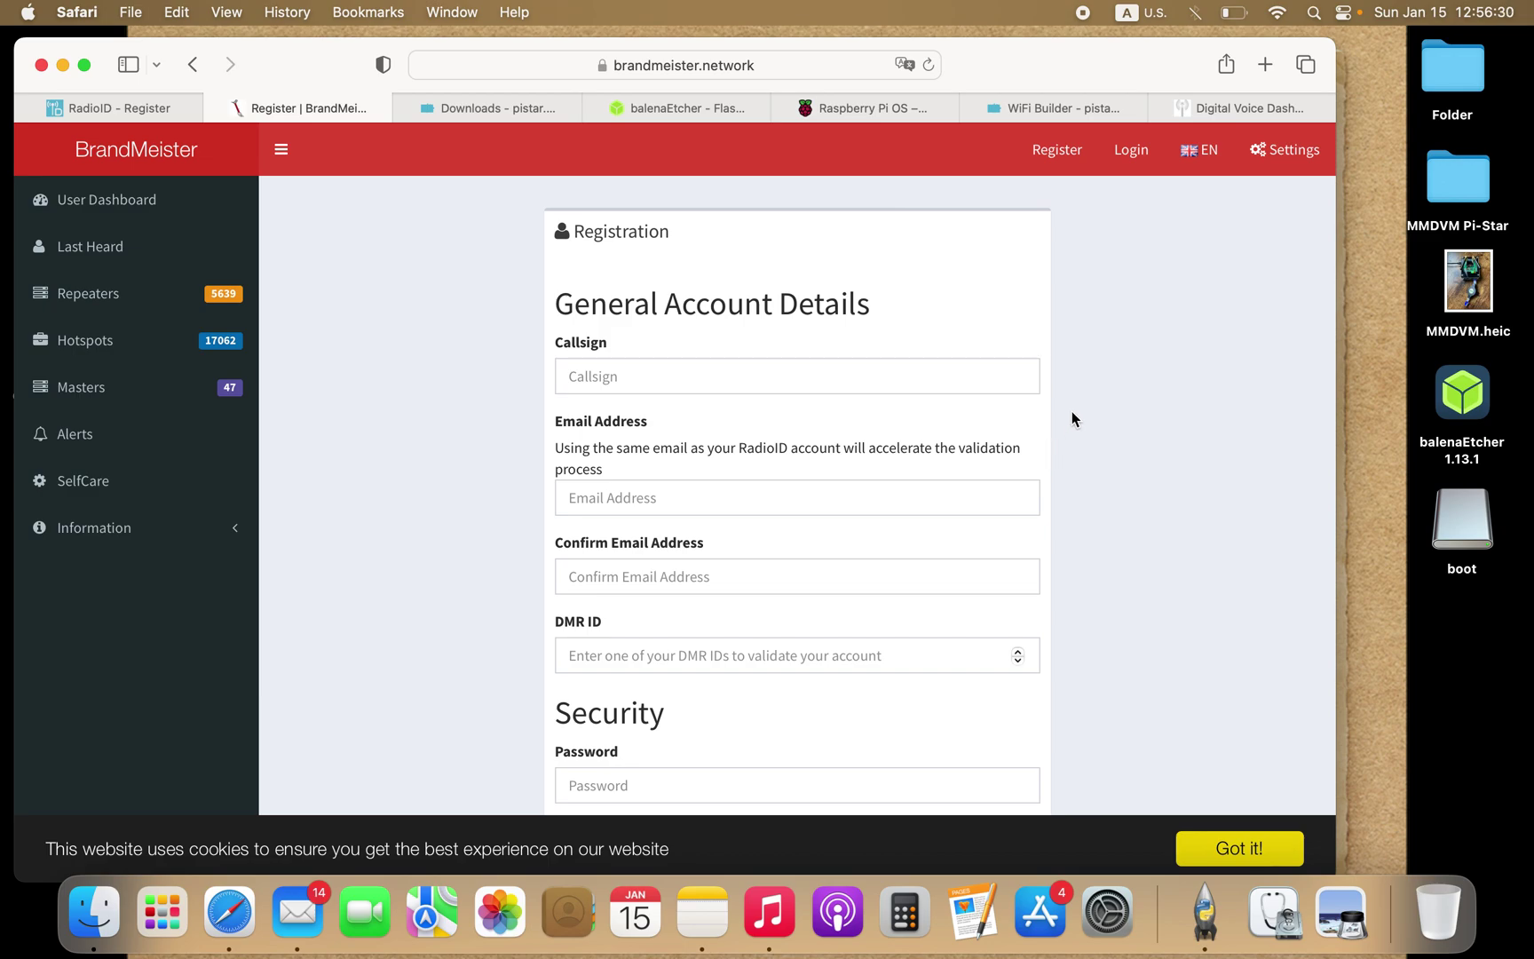
Step: Log in to BrandMeister with Safari's saved credentials to reach the User Dashboard
scroll(1059, 587, down, 3)
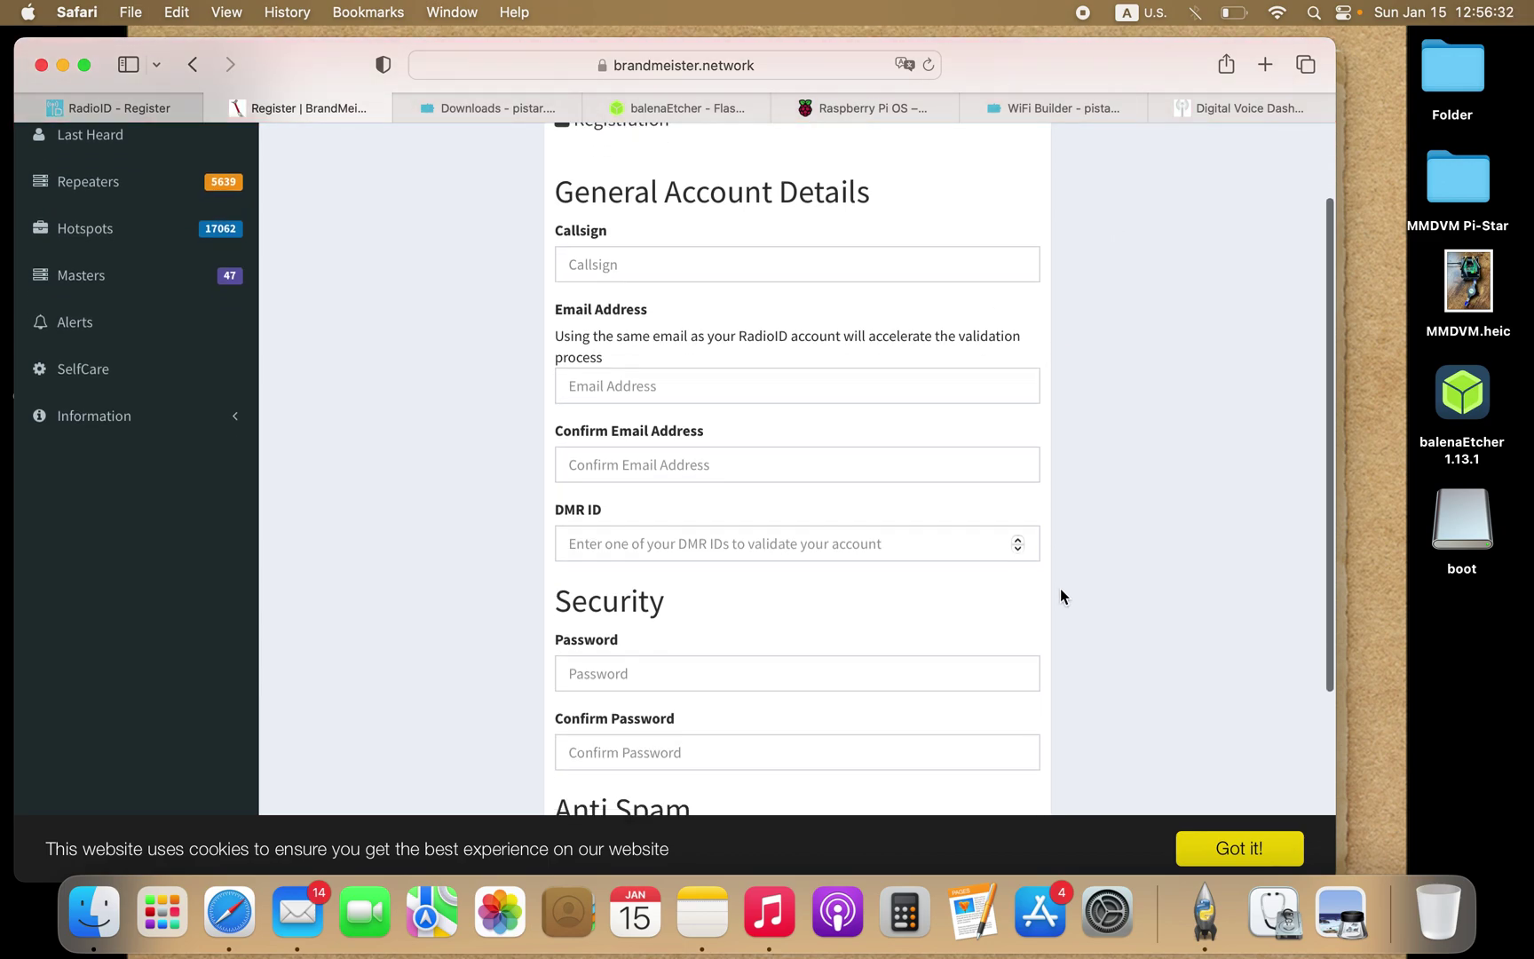
scroll(1061, 593, down, 3)
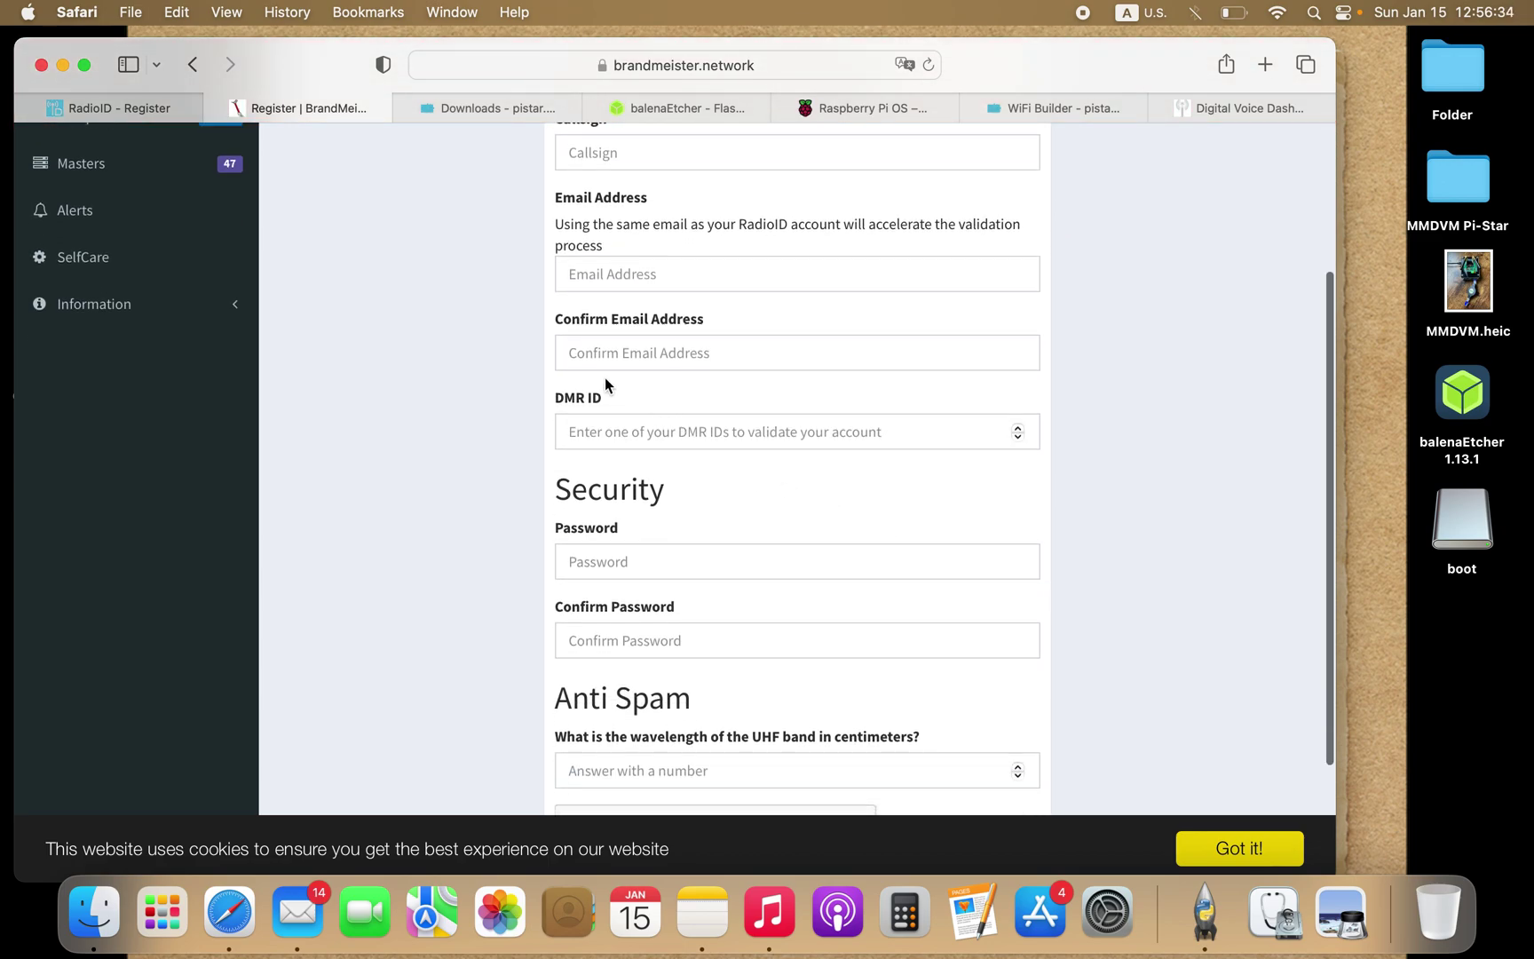
scroll(675, 394, down, 2)
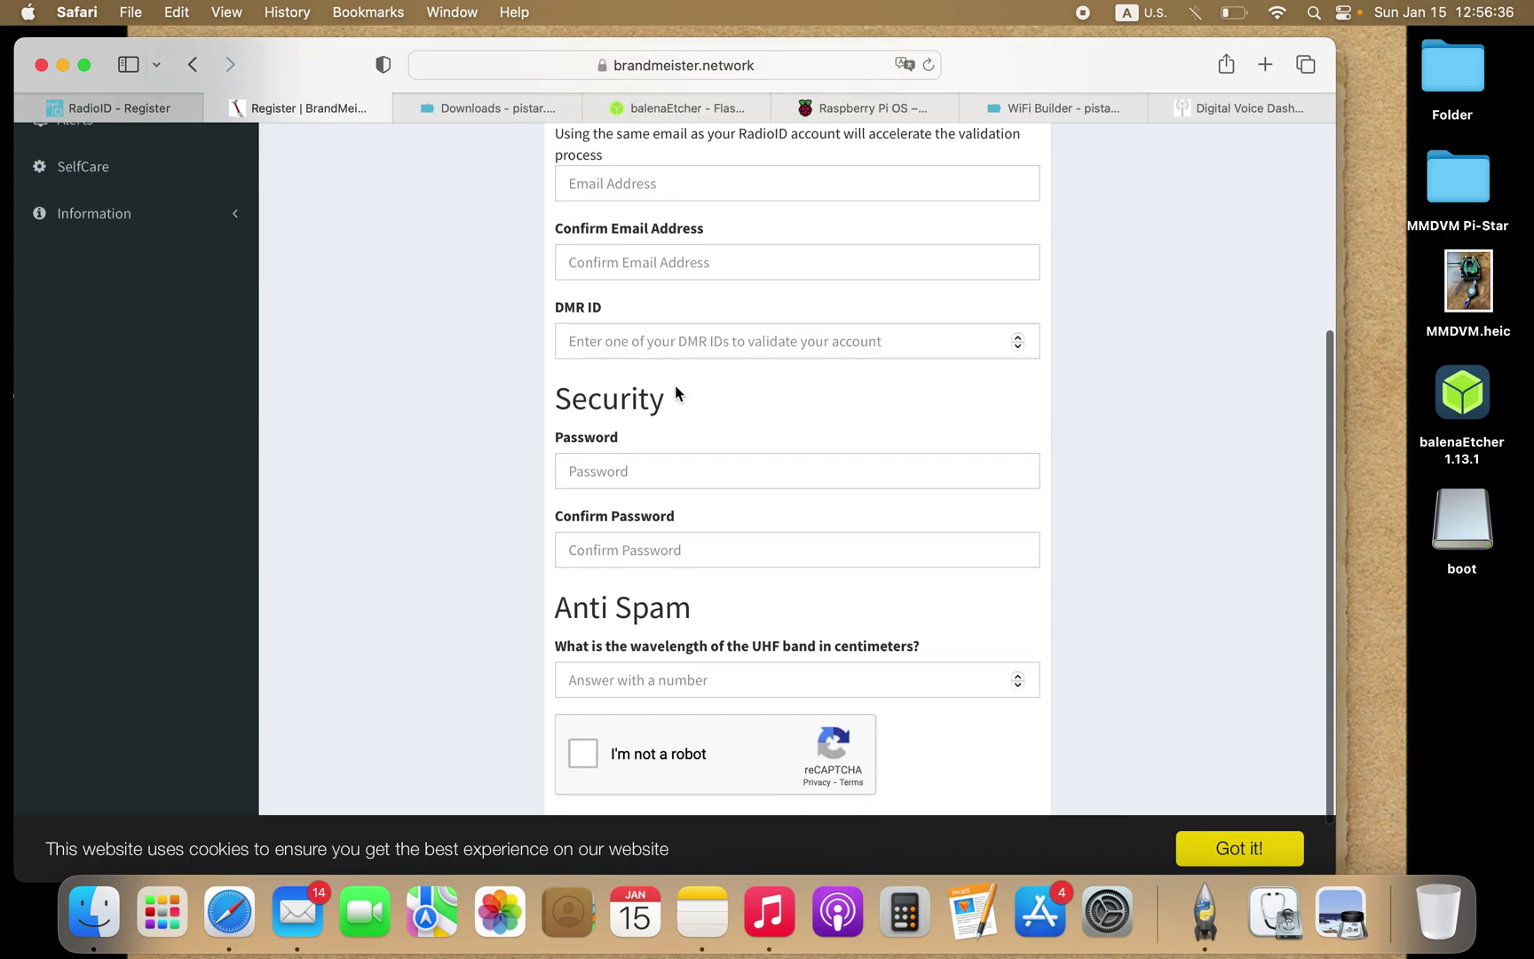
scroll(675, 394, up, 4)
scroll(675, 394, up, 2)
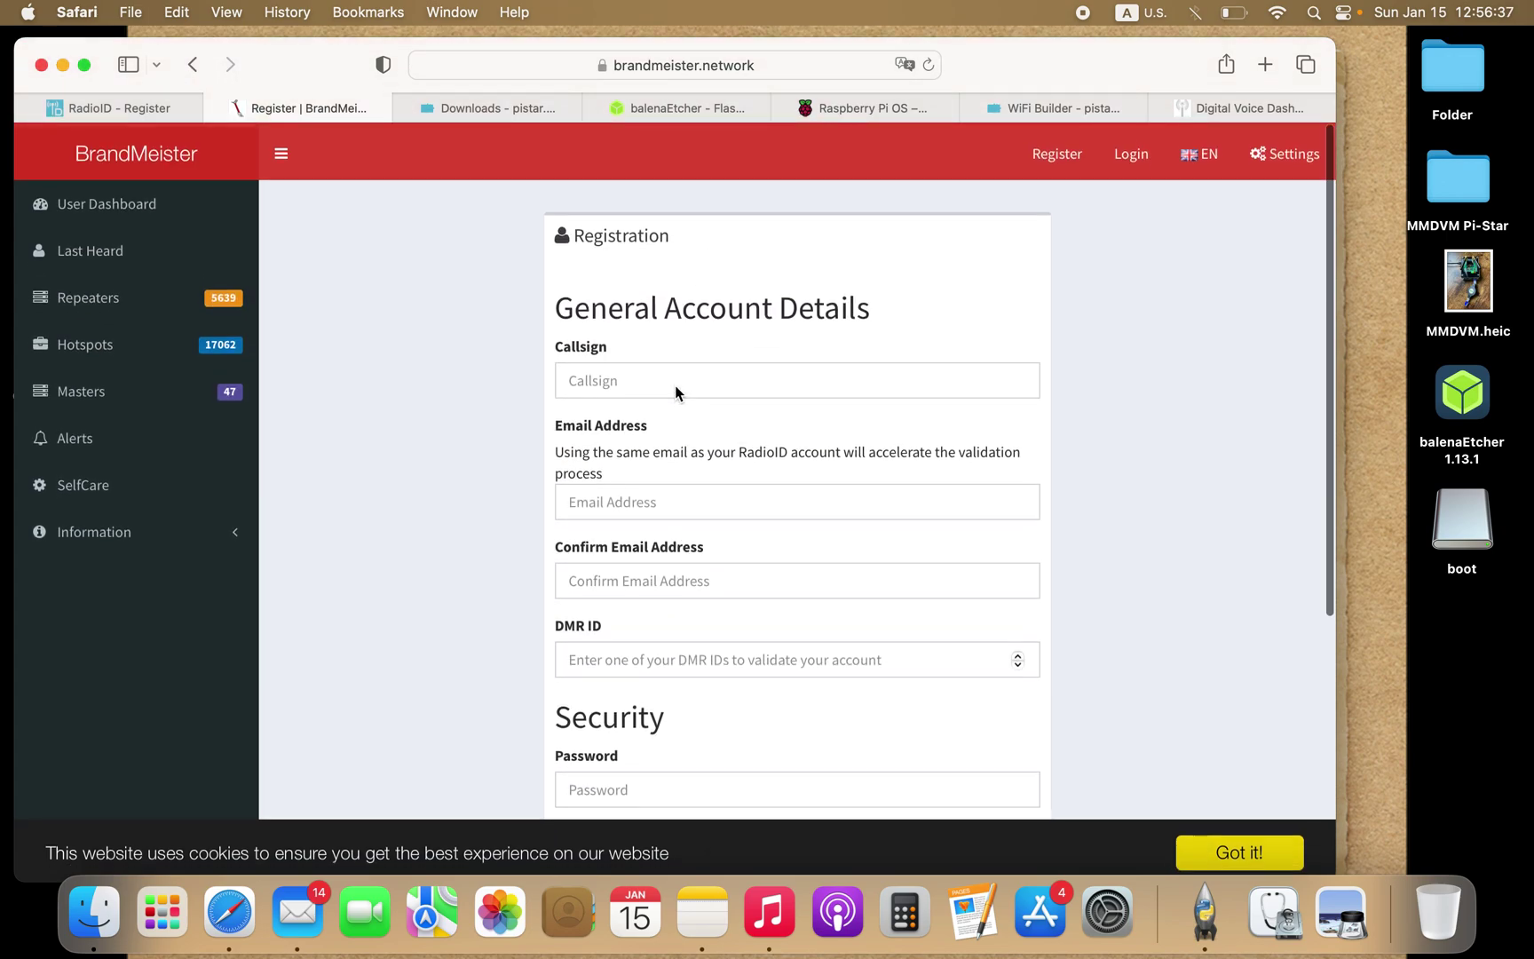
click(1132, 154)
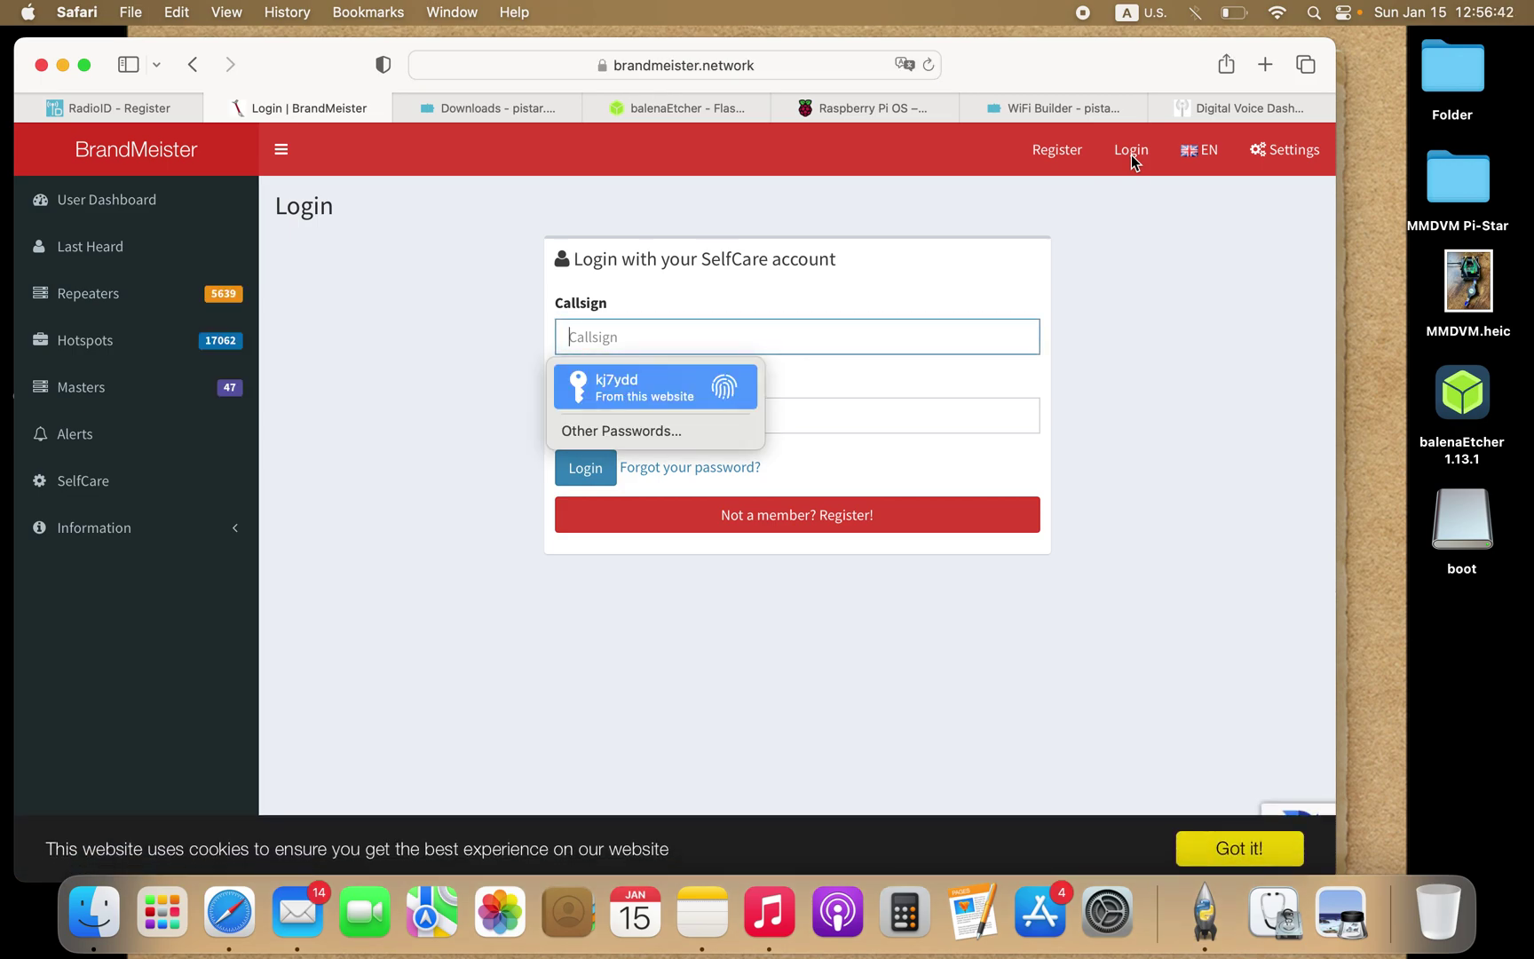
key(Return)
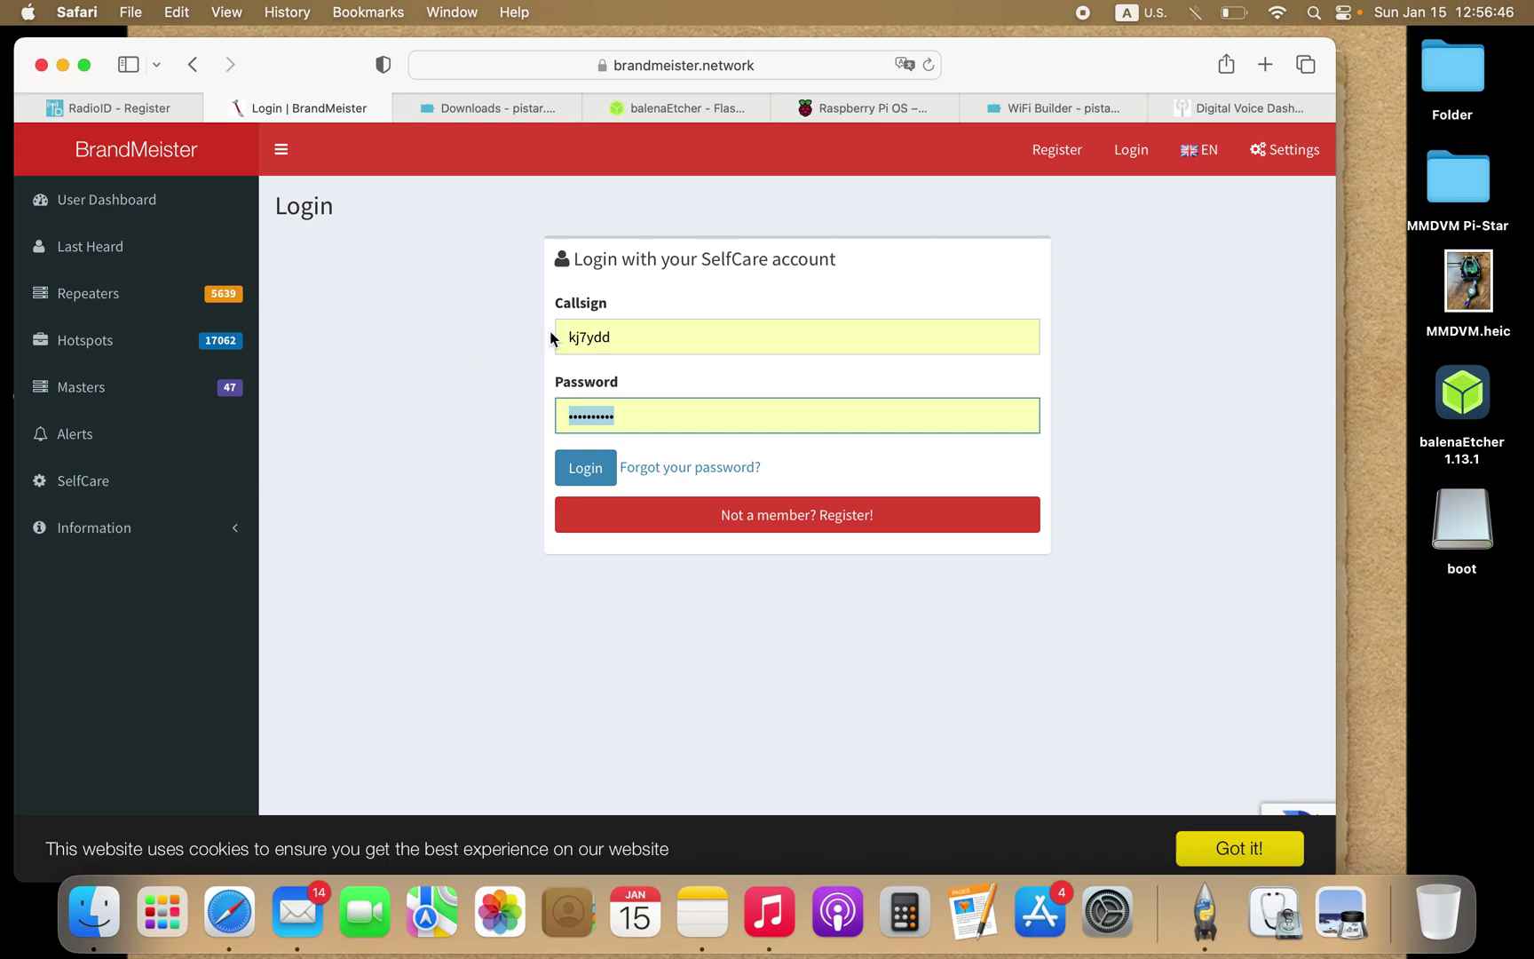
click(578, 473)
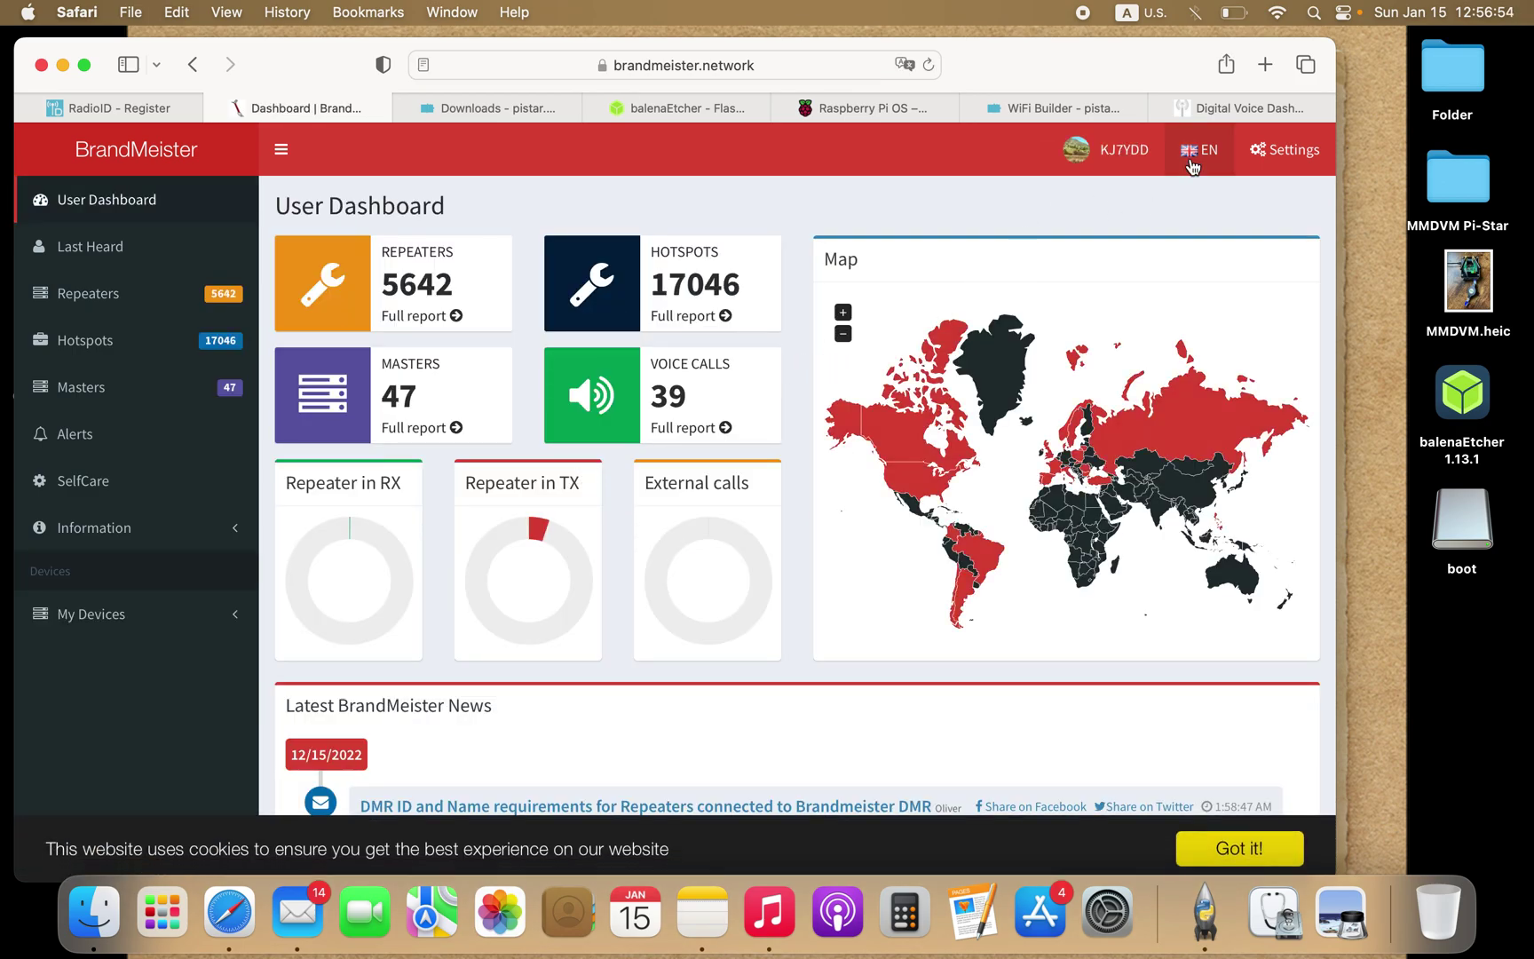
Step: Open the account's SelfCare settings from the callsign menu and look through them
click(1096, 163)
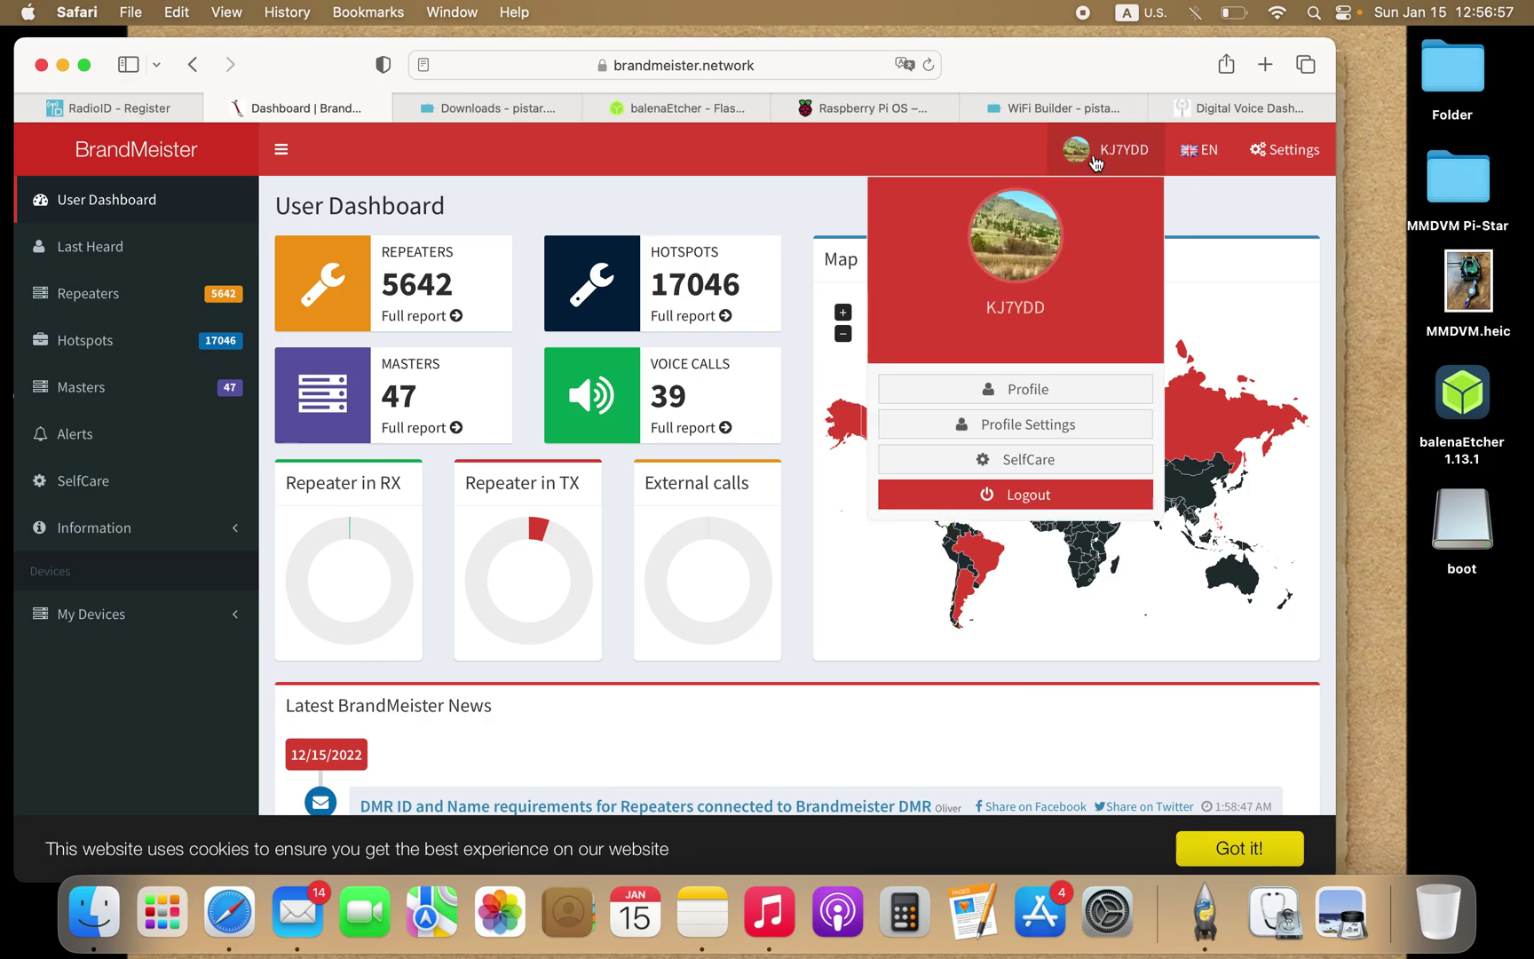
click(1044, 459)
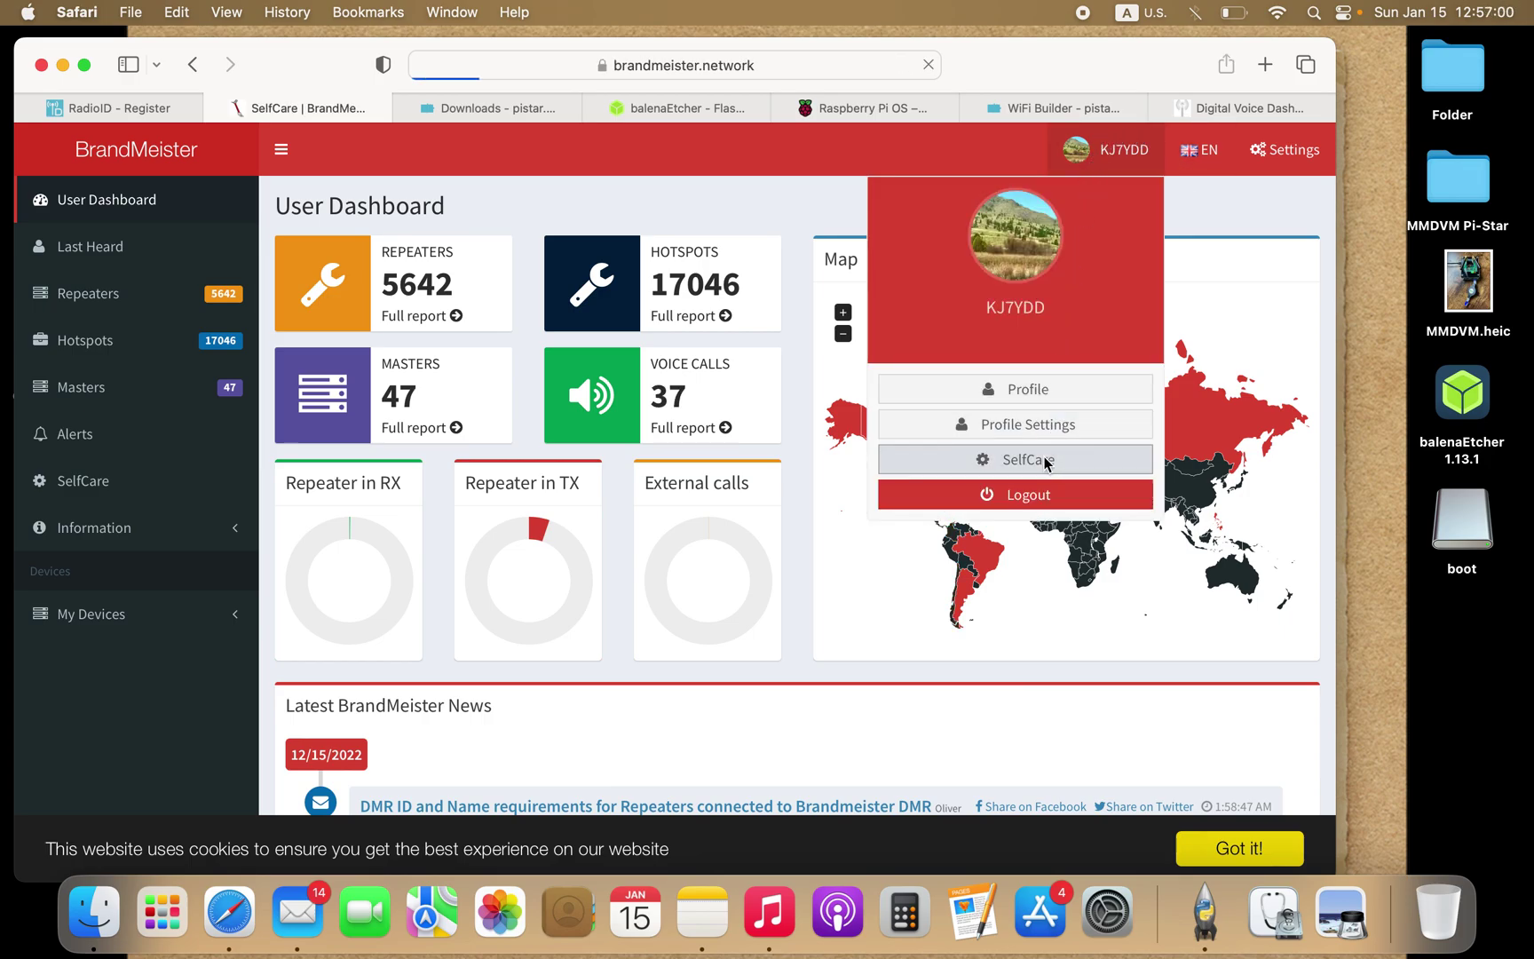
double_click(1044, 456)
scroll(849, 664, down, 2)
scroll(849, 664, down, 3)
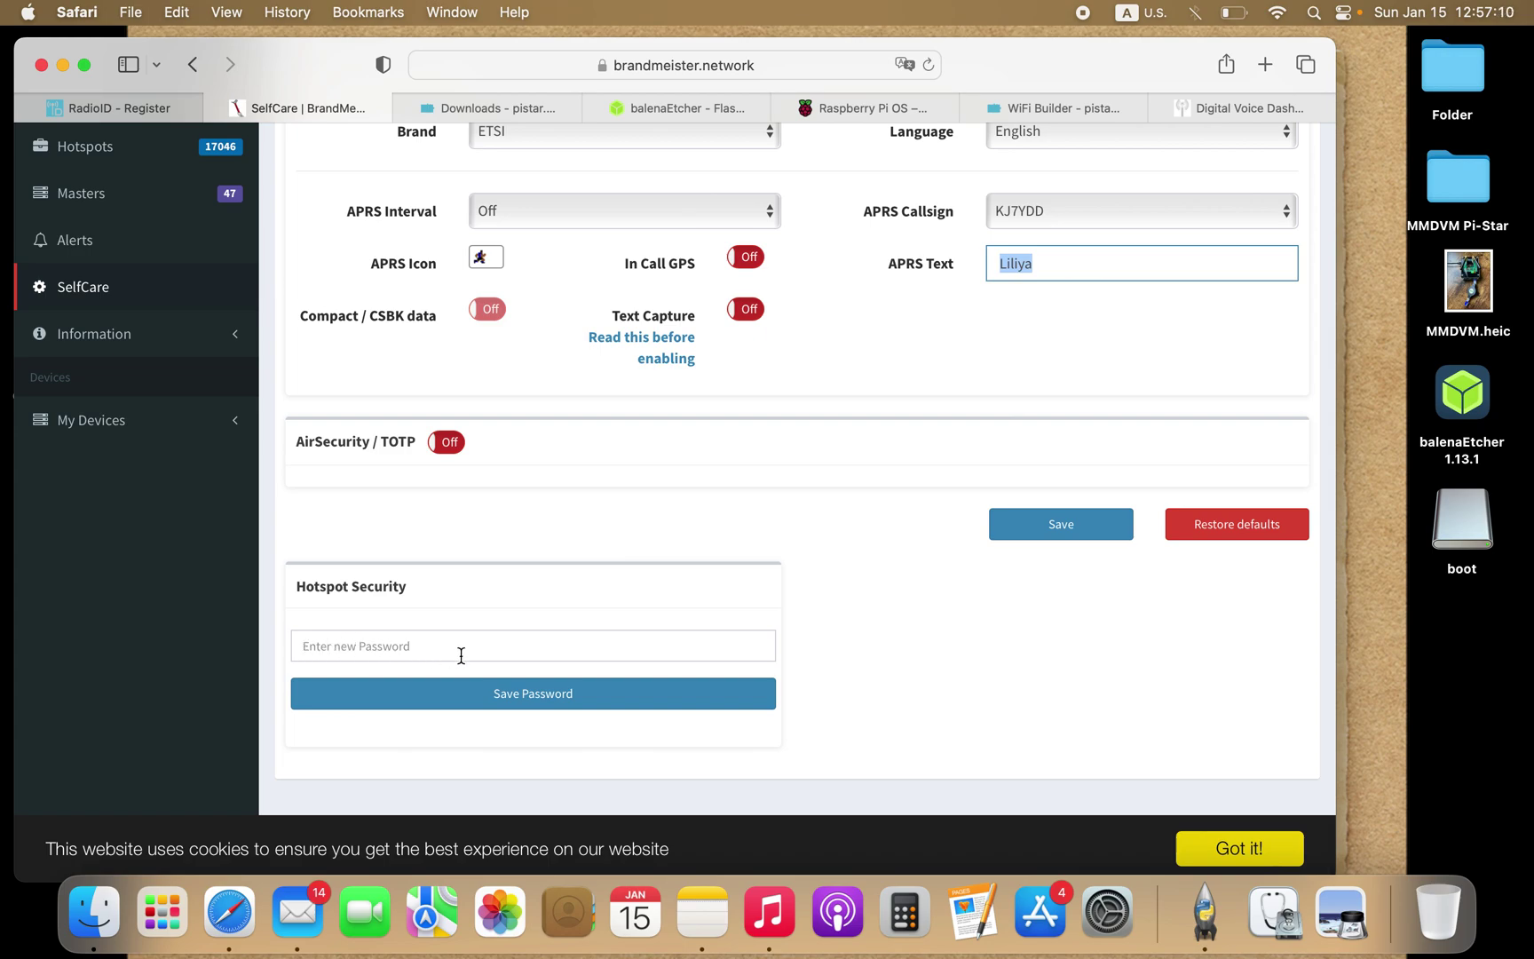
scroll(862, 518, up, 1)
scroll(863, 518, up, 5)
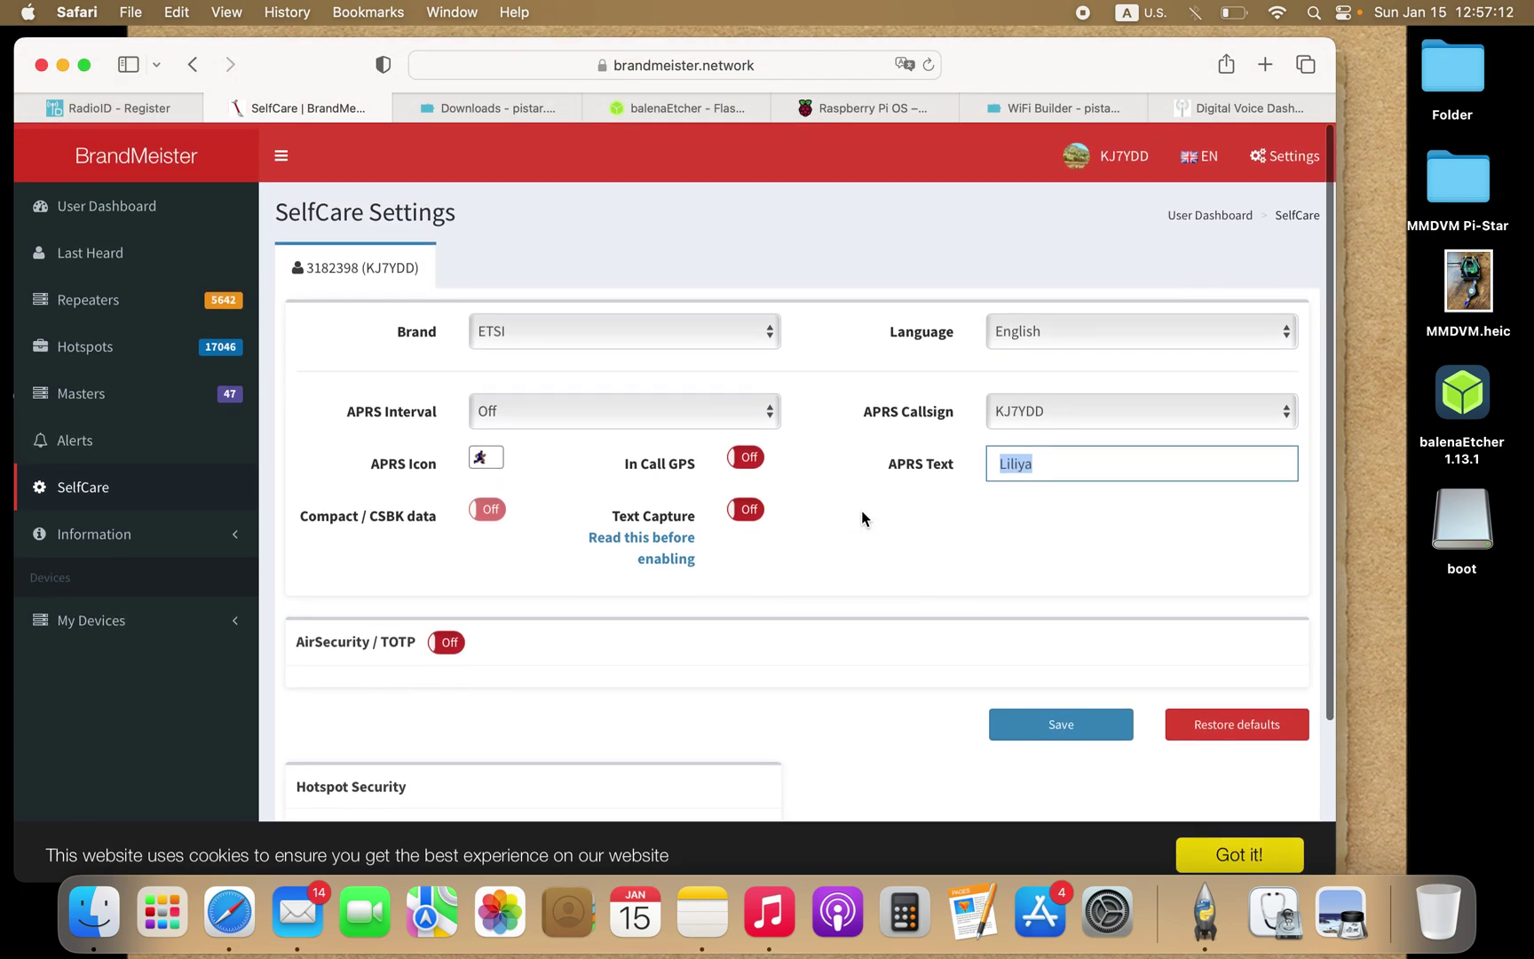
Step: Log out of BrandMeister and switch to the Pi-Star Downloads tab
click(1110, 150)
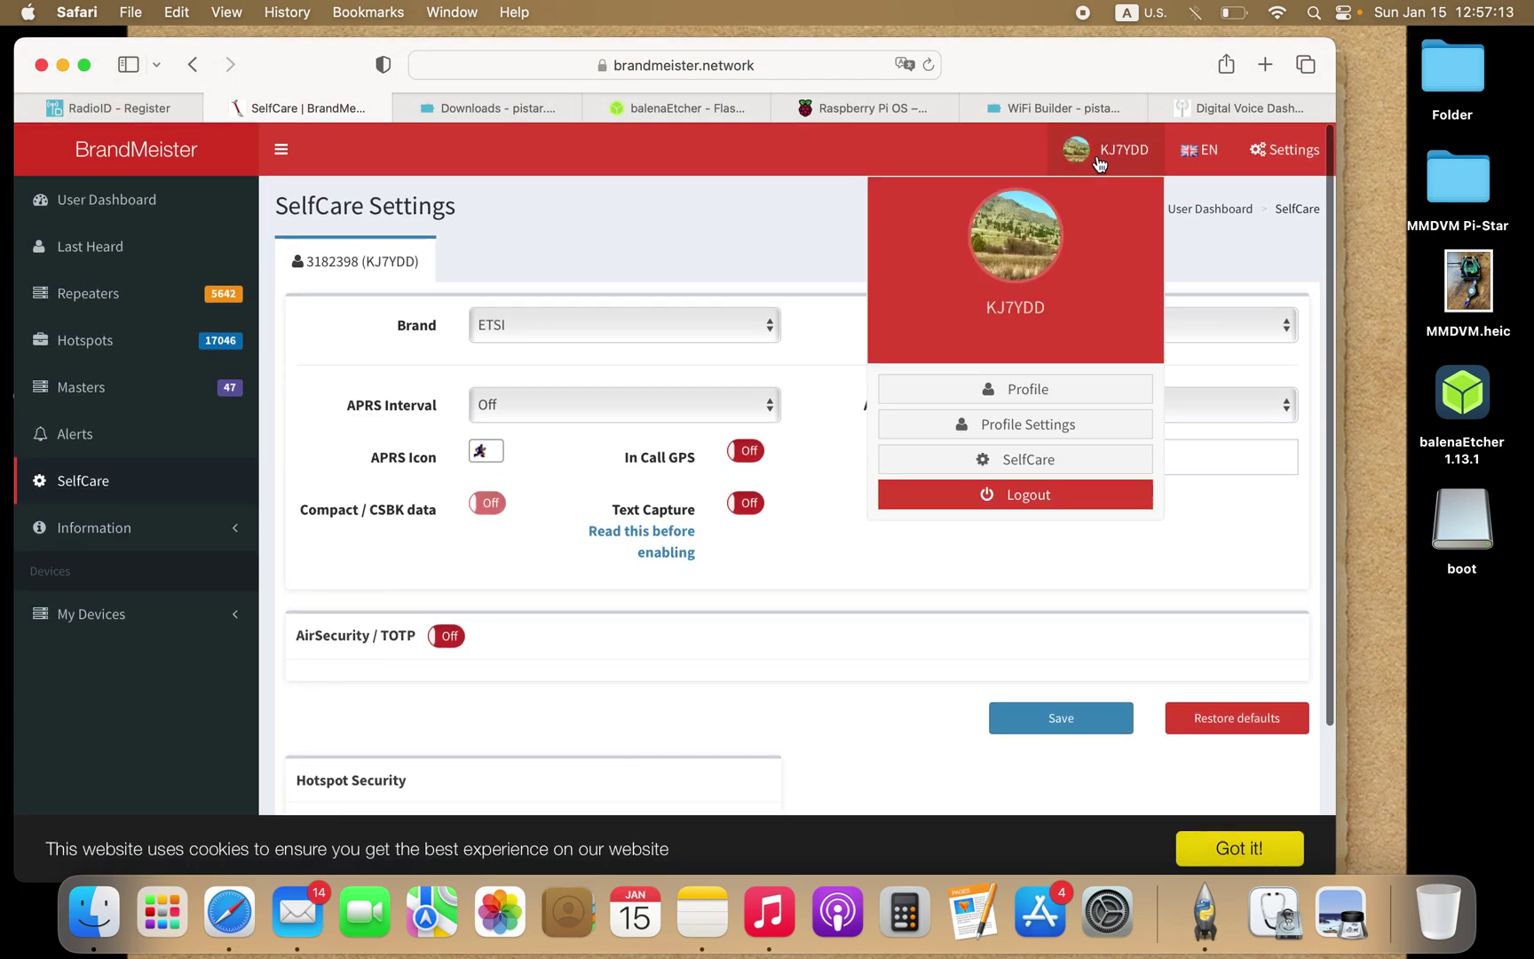
click(1000, 497)
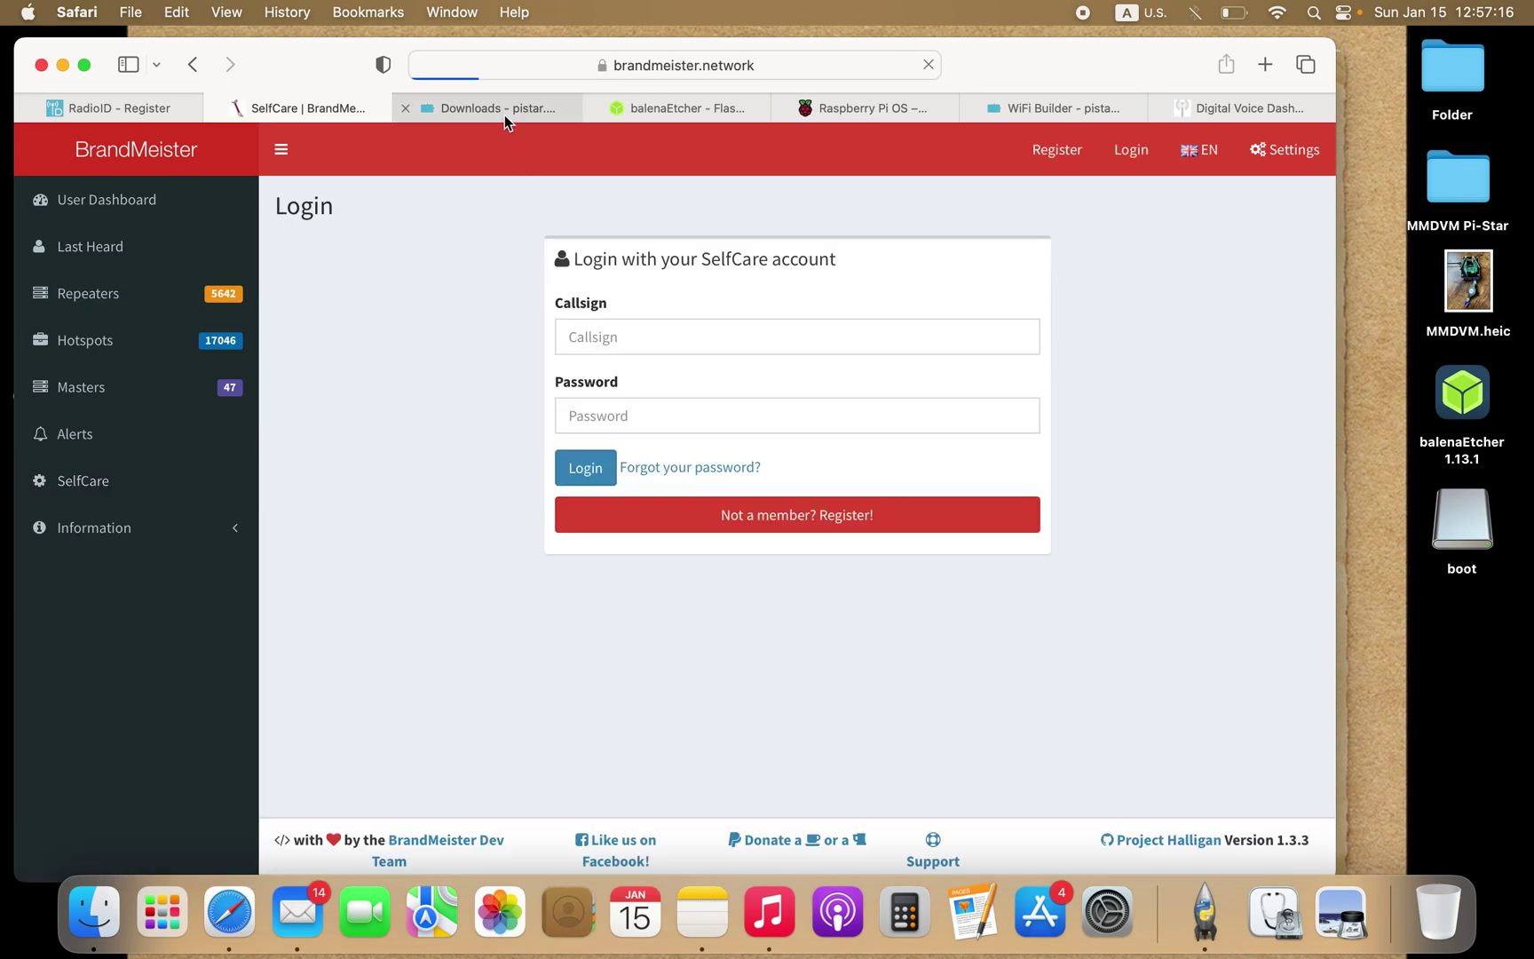
click(504, 113)
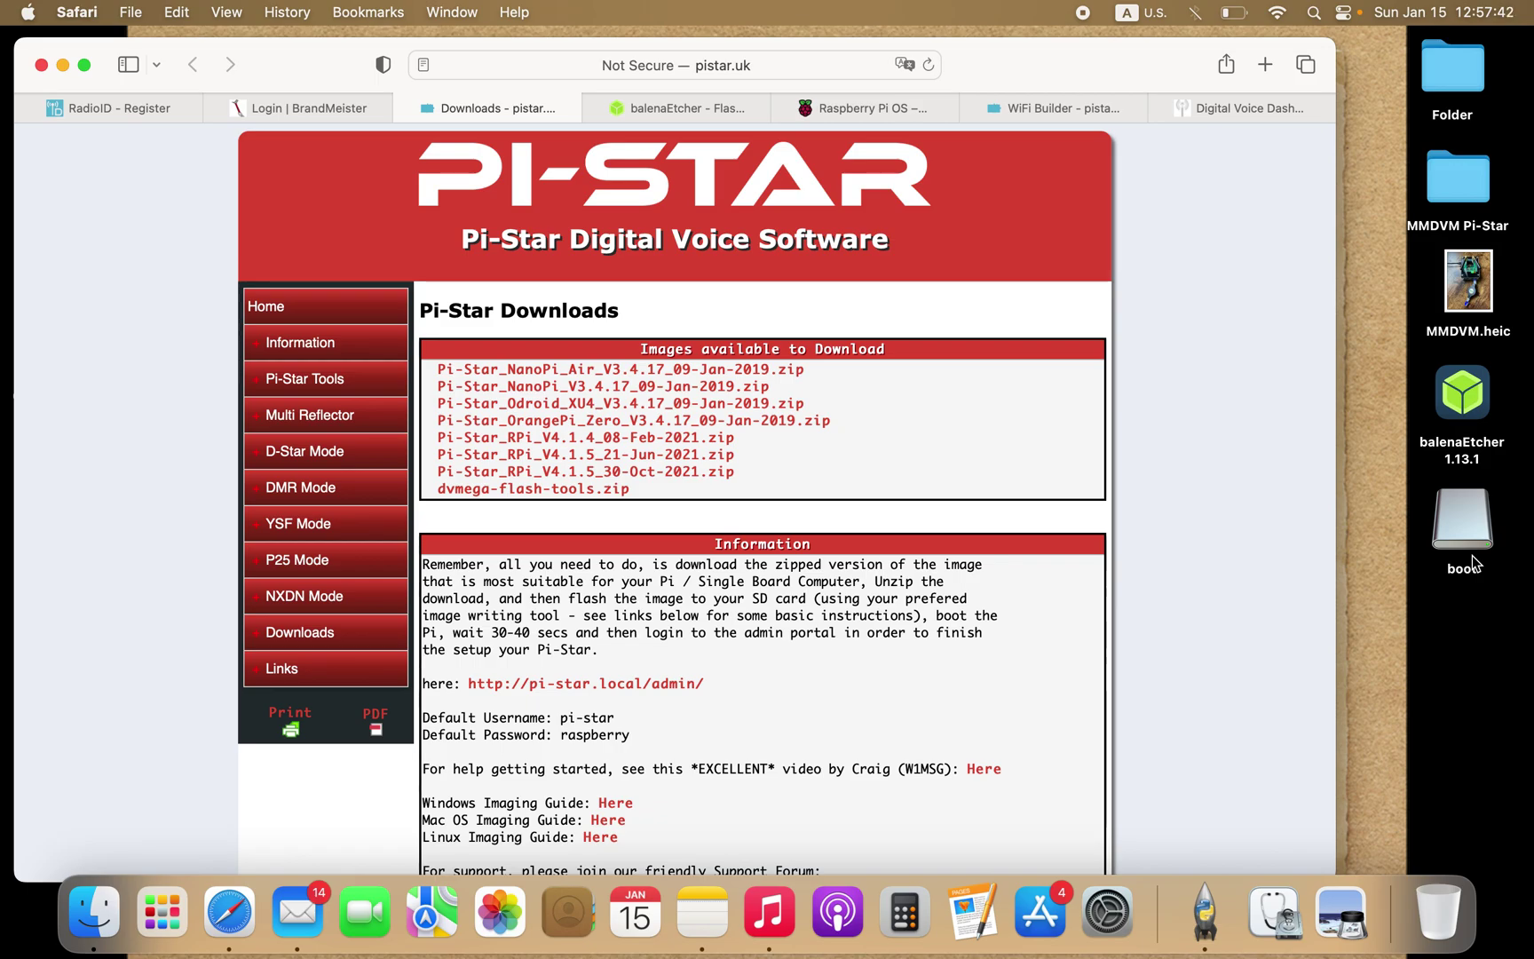
click(1315, 14)
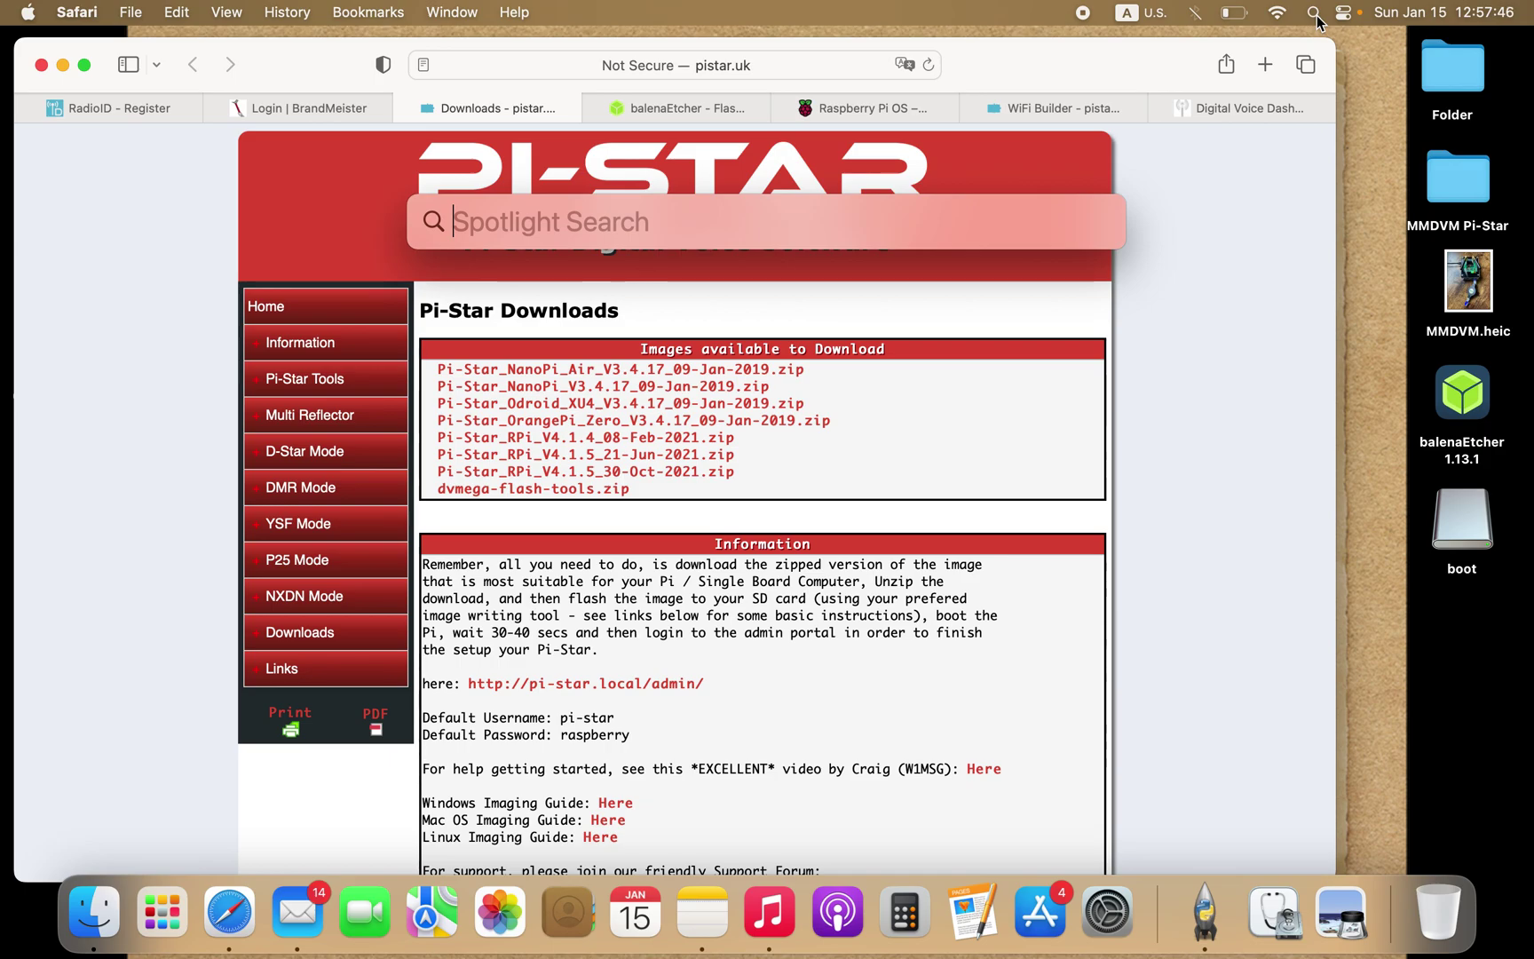
click(1281, 941)
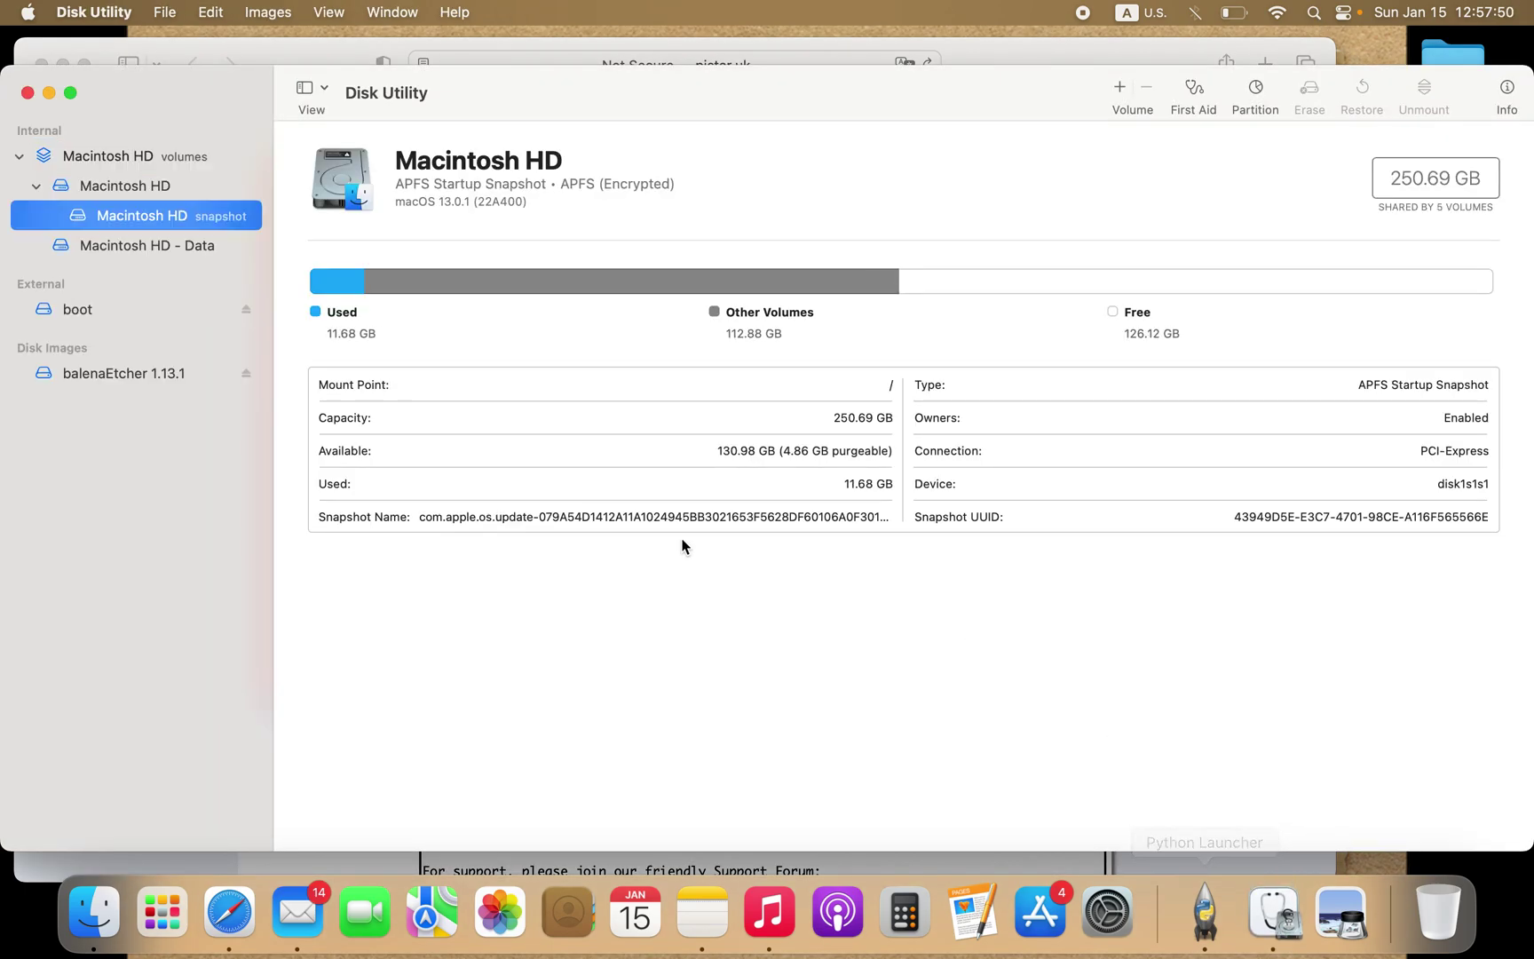
click(85, 317)
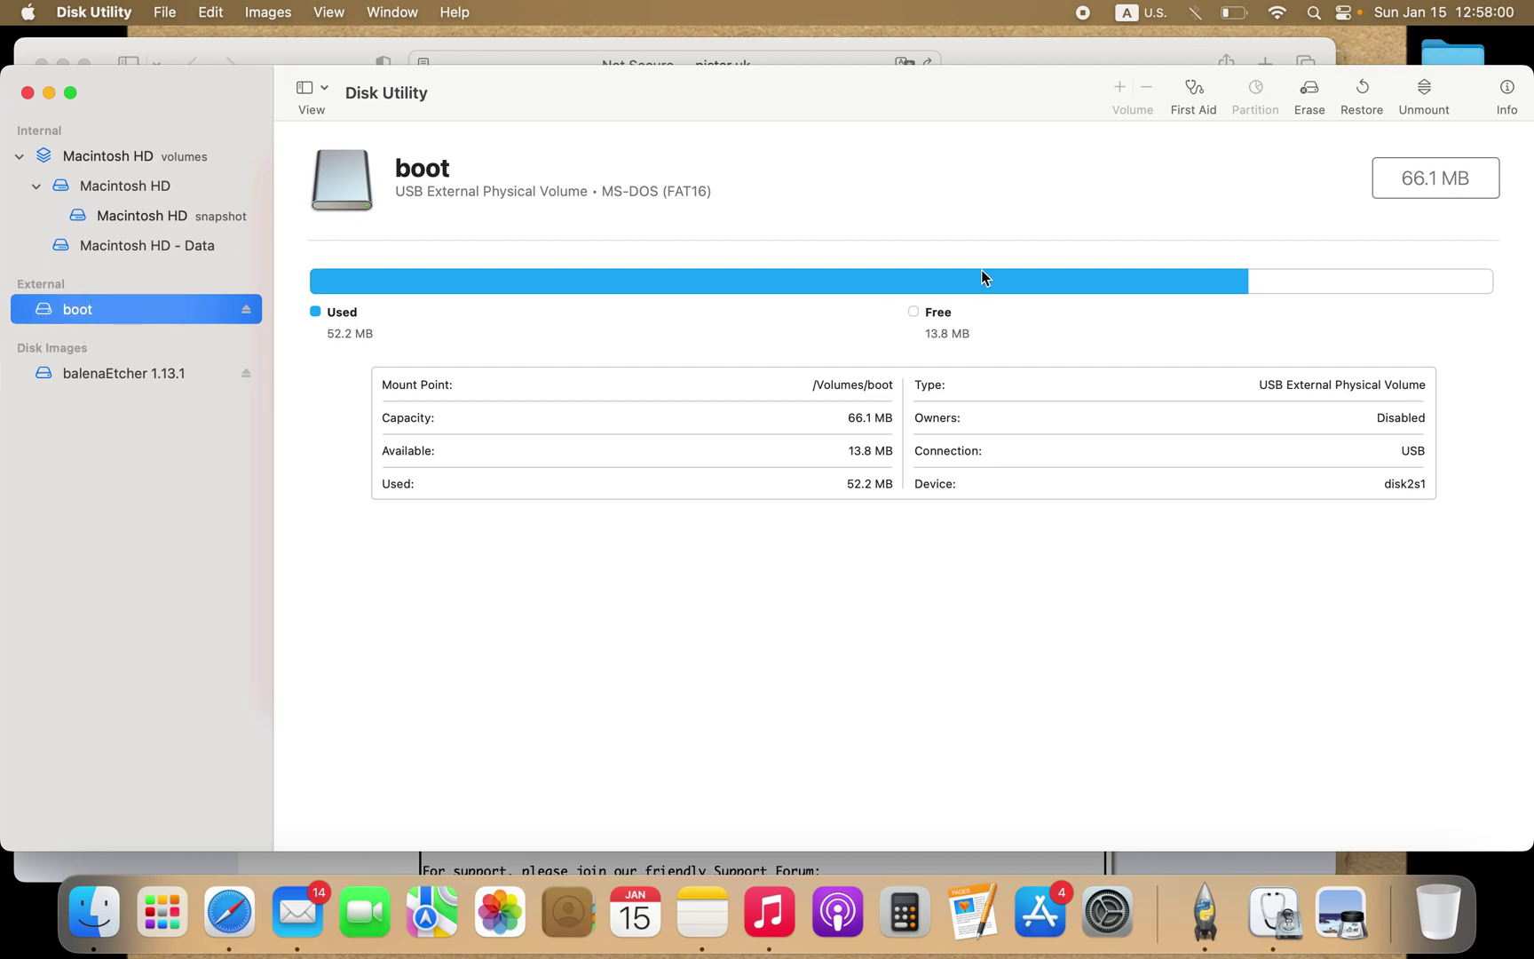
click(1309, 98)
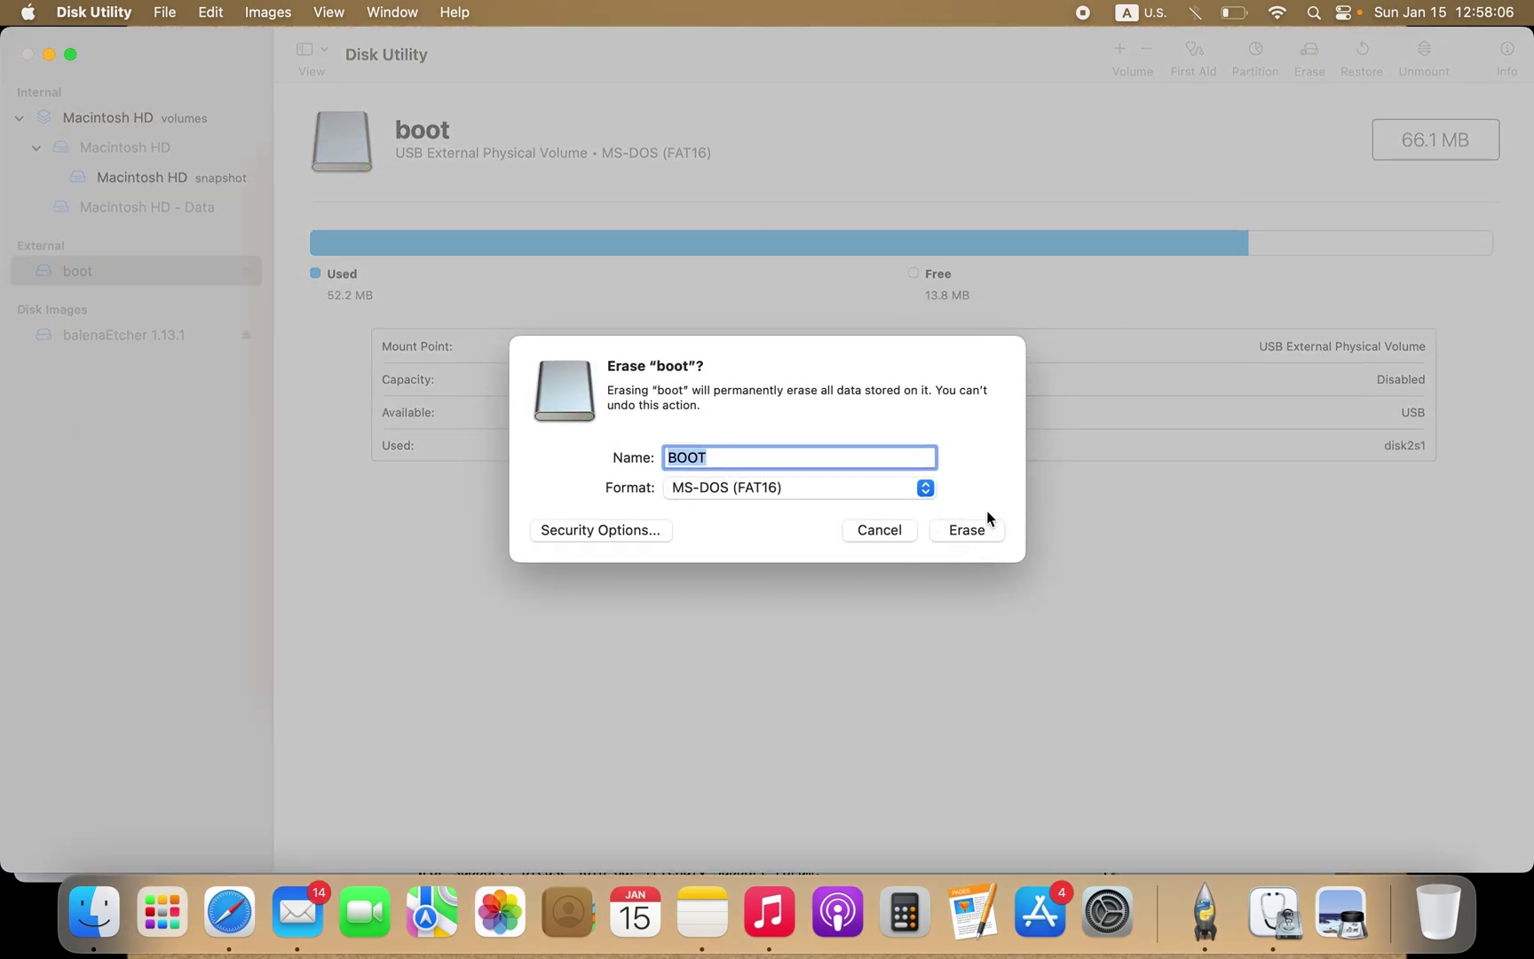
click(884, 533)
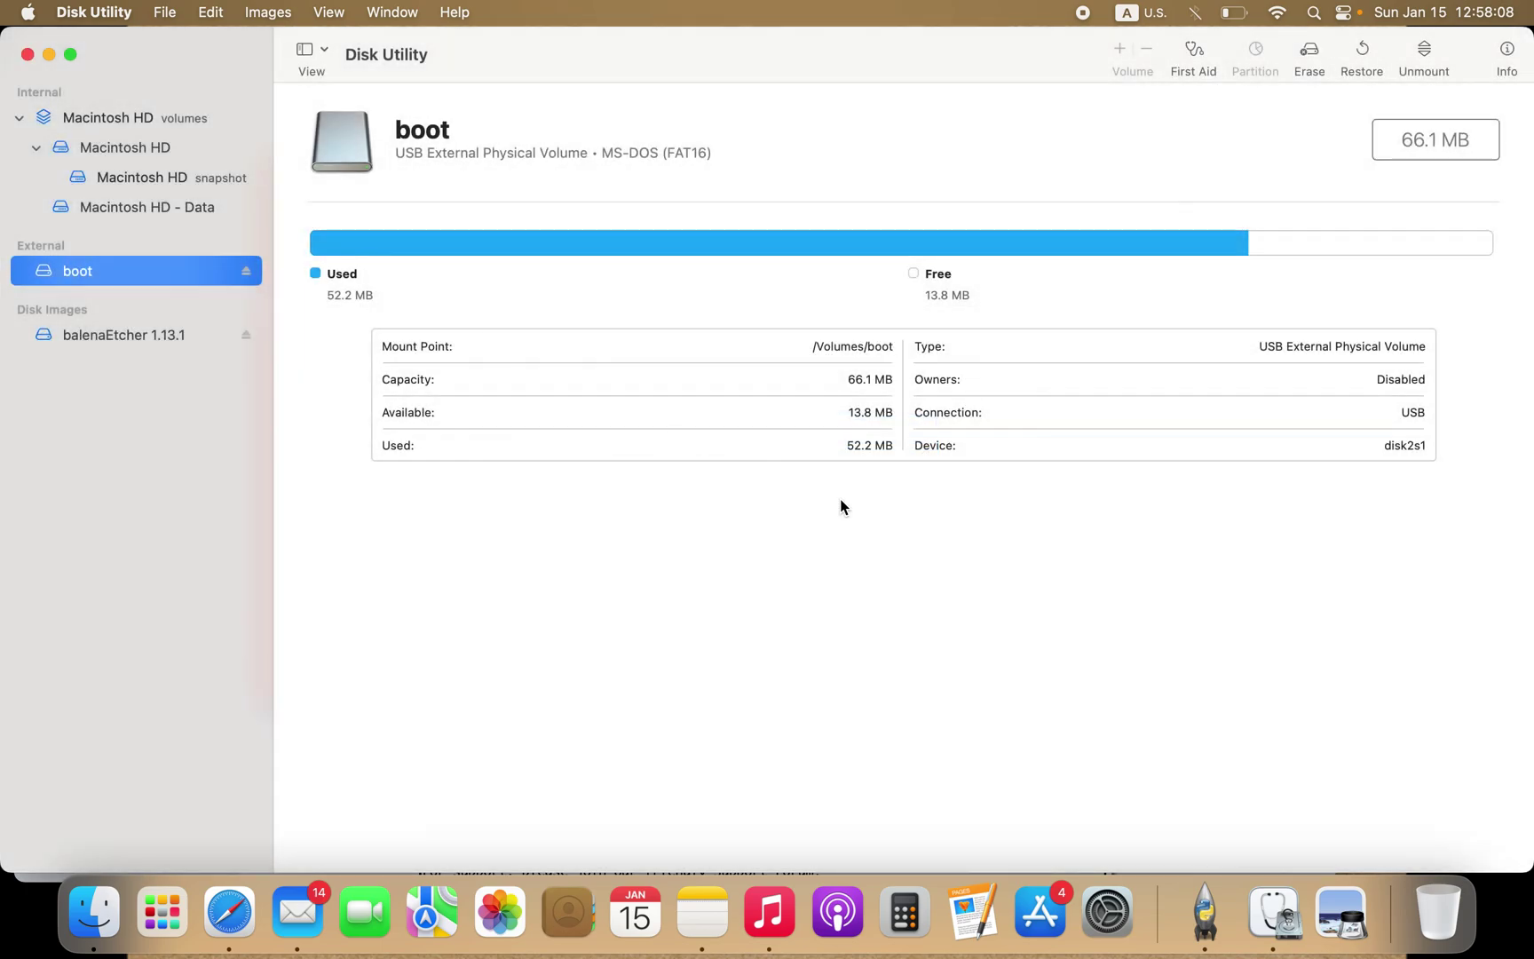
click(27, 55)
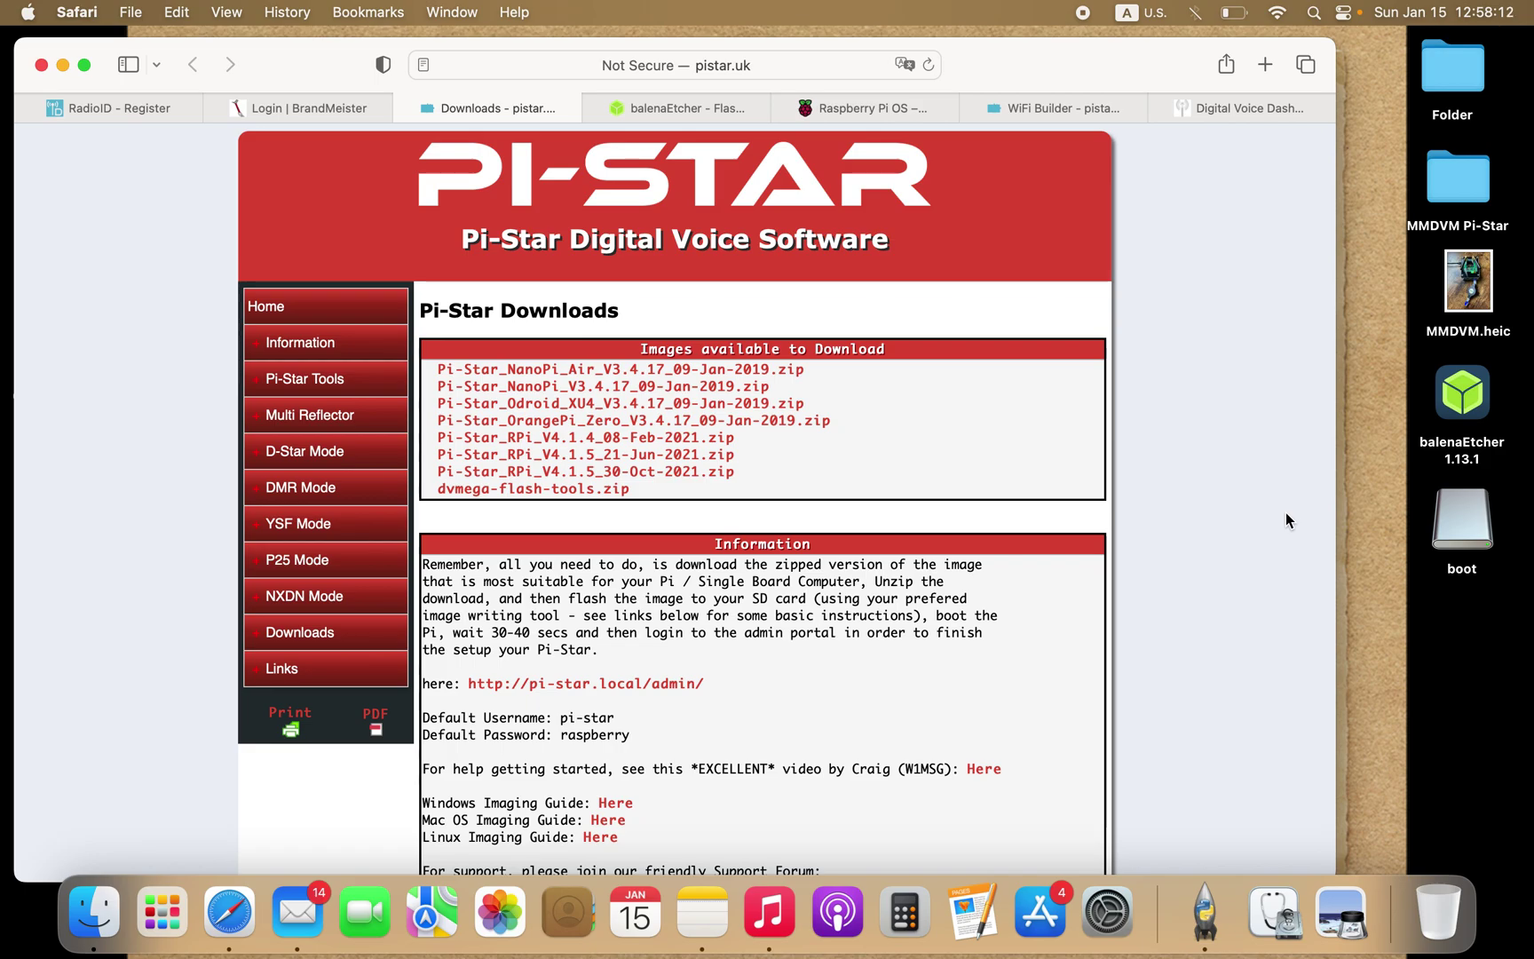
Step: Return to the balena.io tab offering balenaEtcher v1.13.1 for macOS, after glancing at Raspberry Pi OS
click(692, 105)
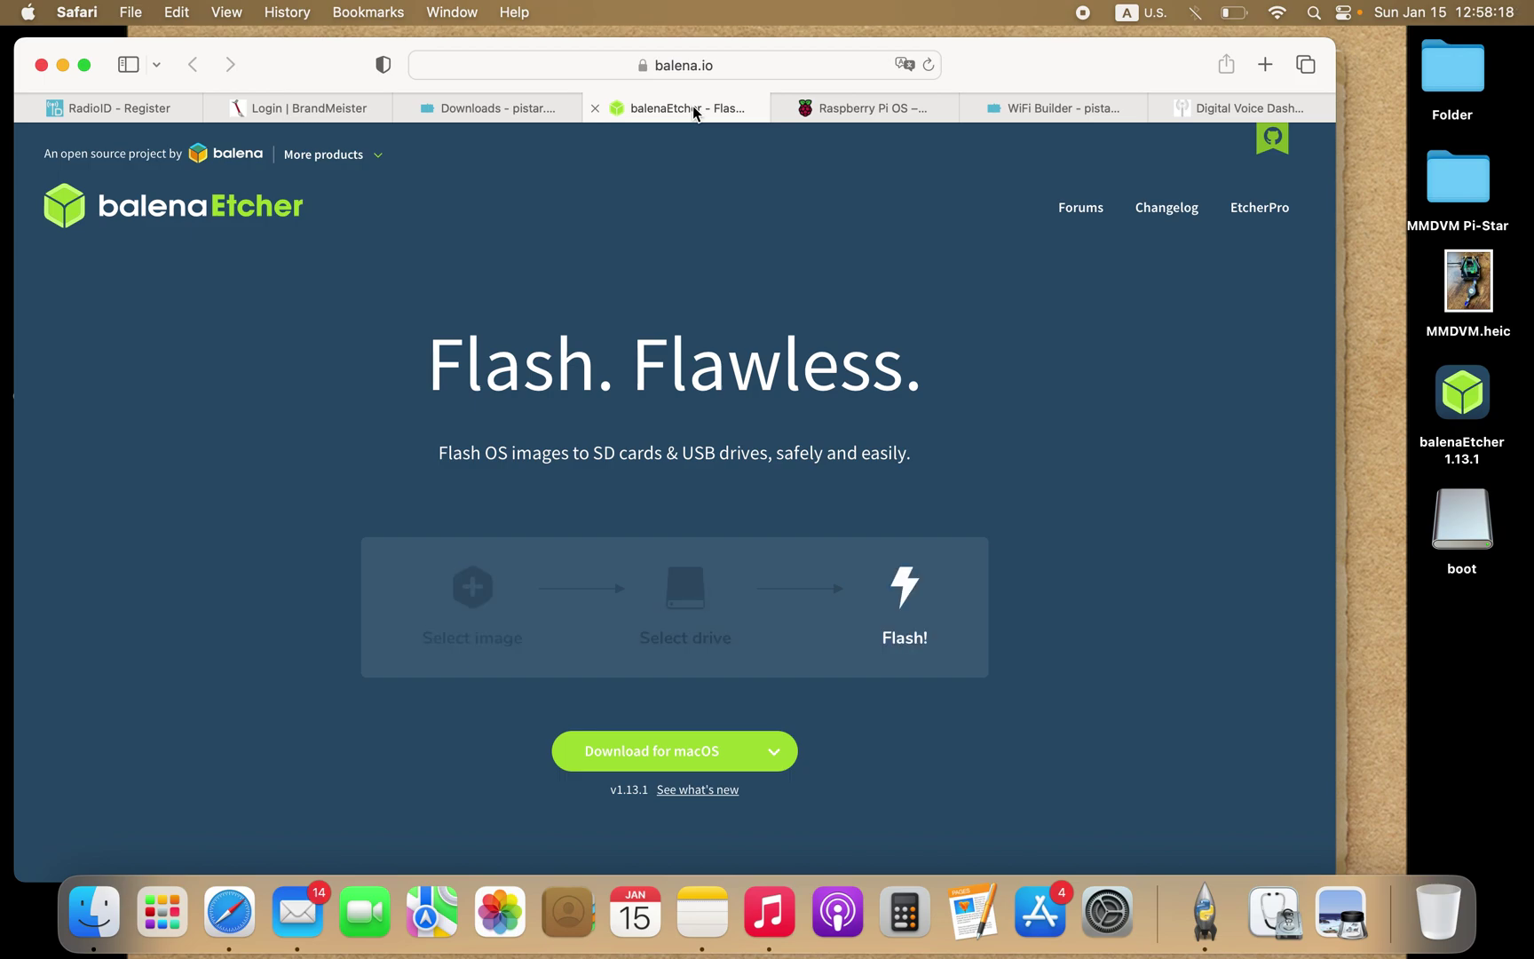
click(851, 116)
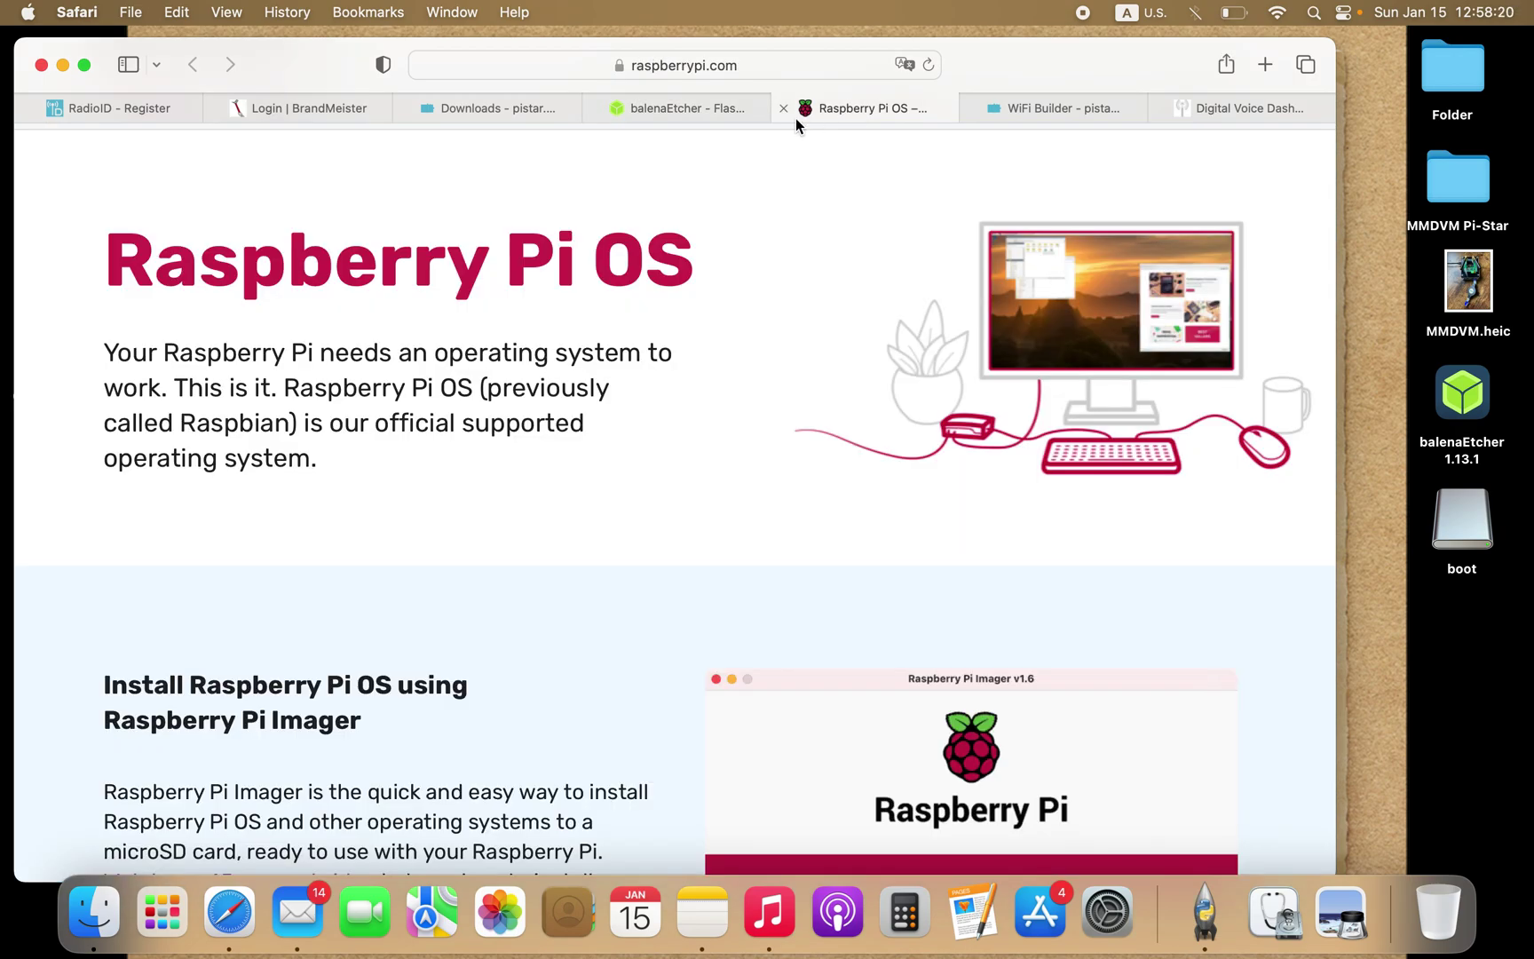
click(695, 109)
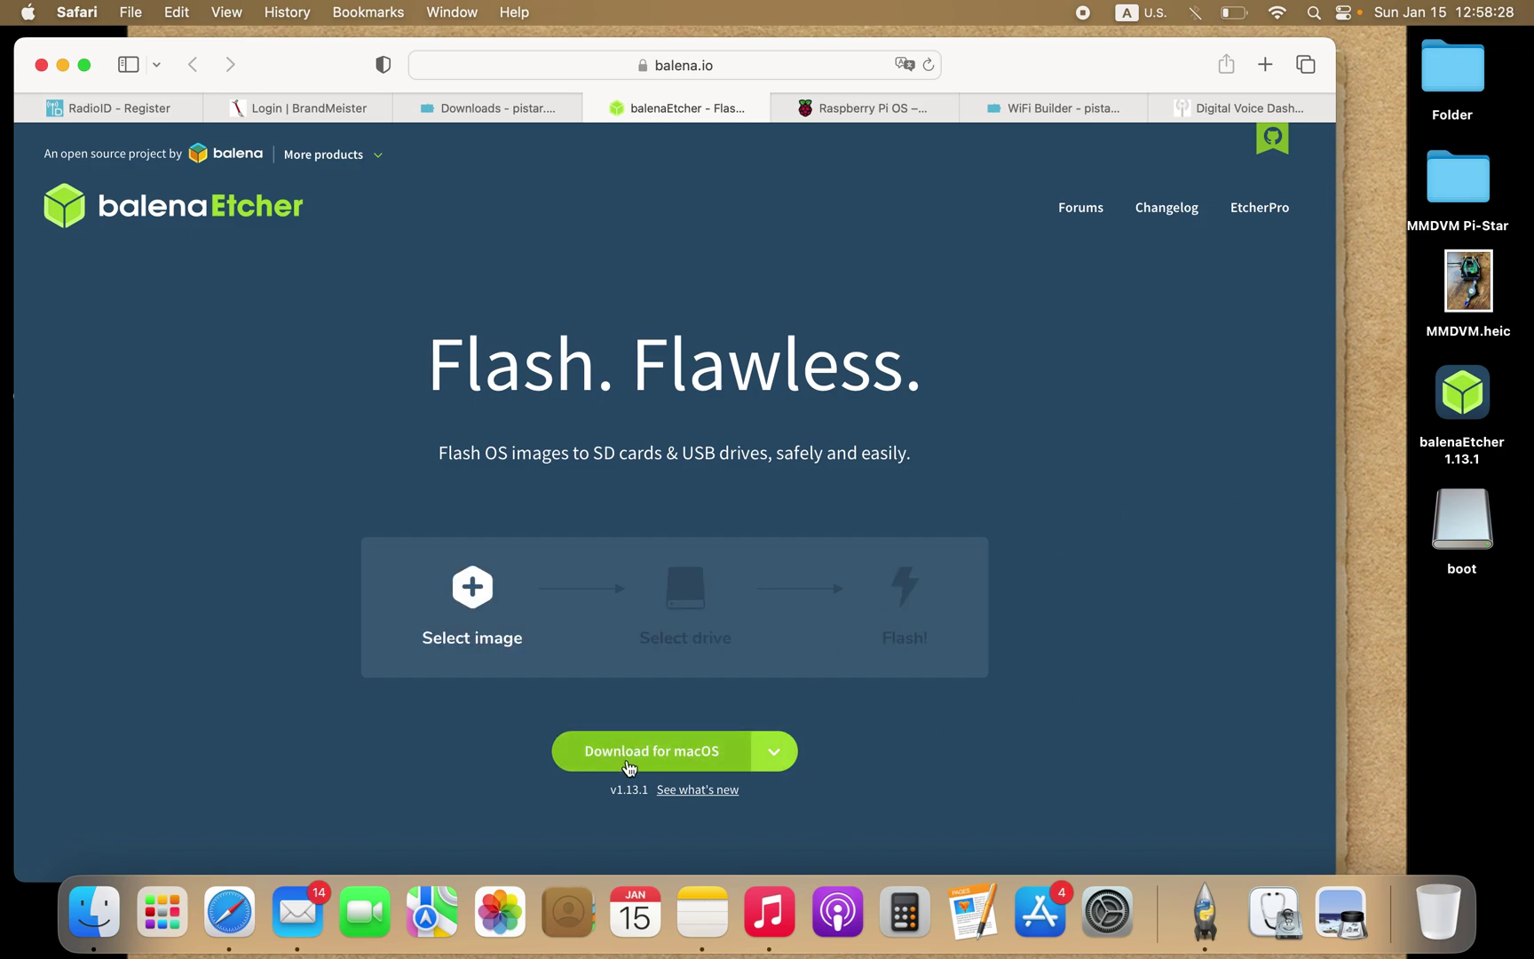
Step: Launch balenaEtcher from its 1.13.1 installer disk and load the Pi-Star image file
double_click(1466, 409)
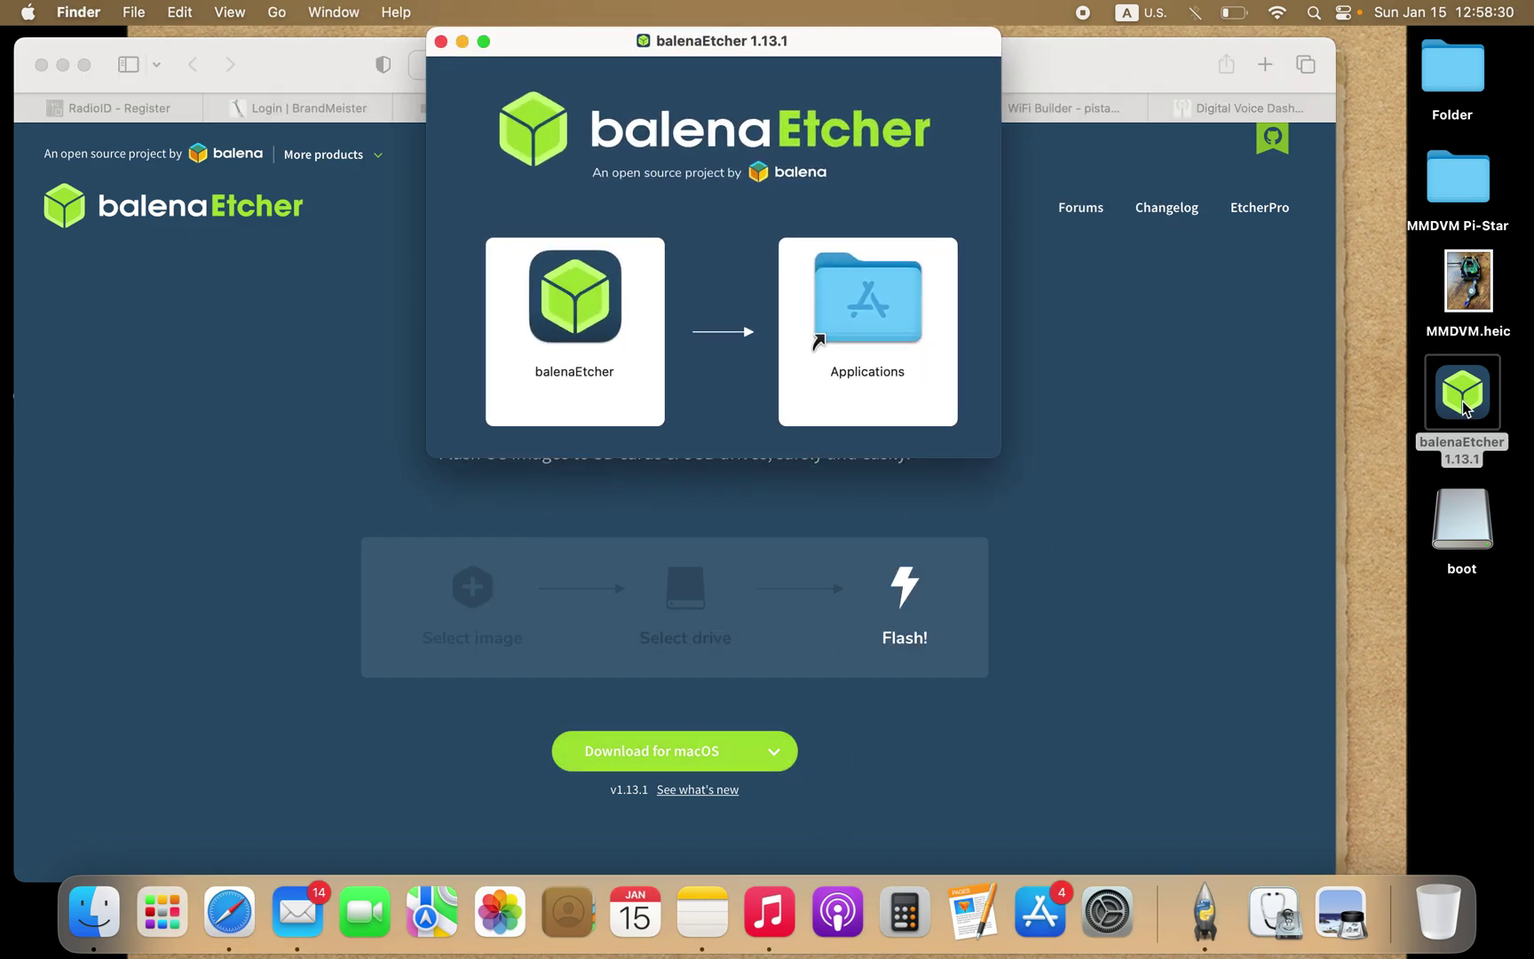
double_click(577, 306)
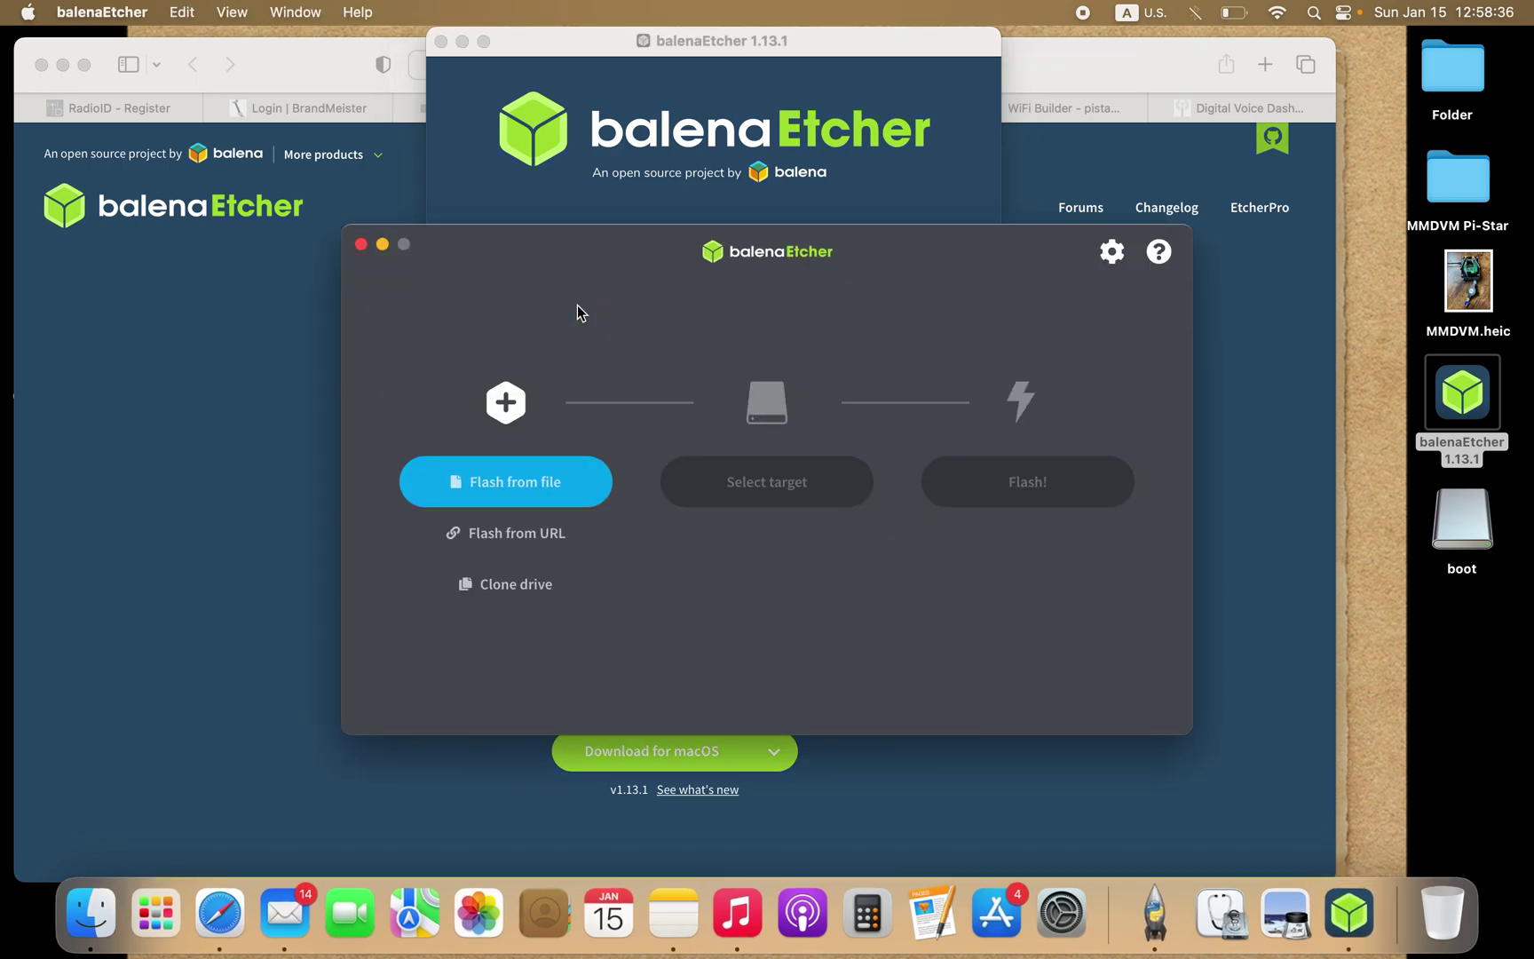
click(519, 487)
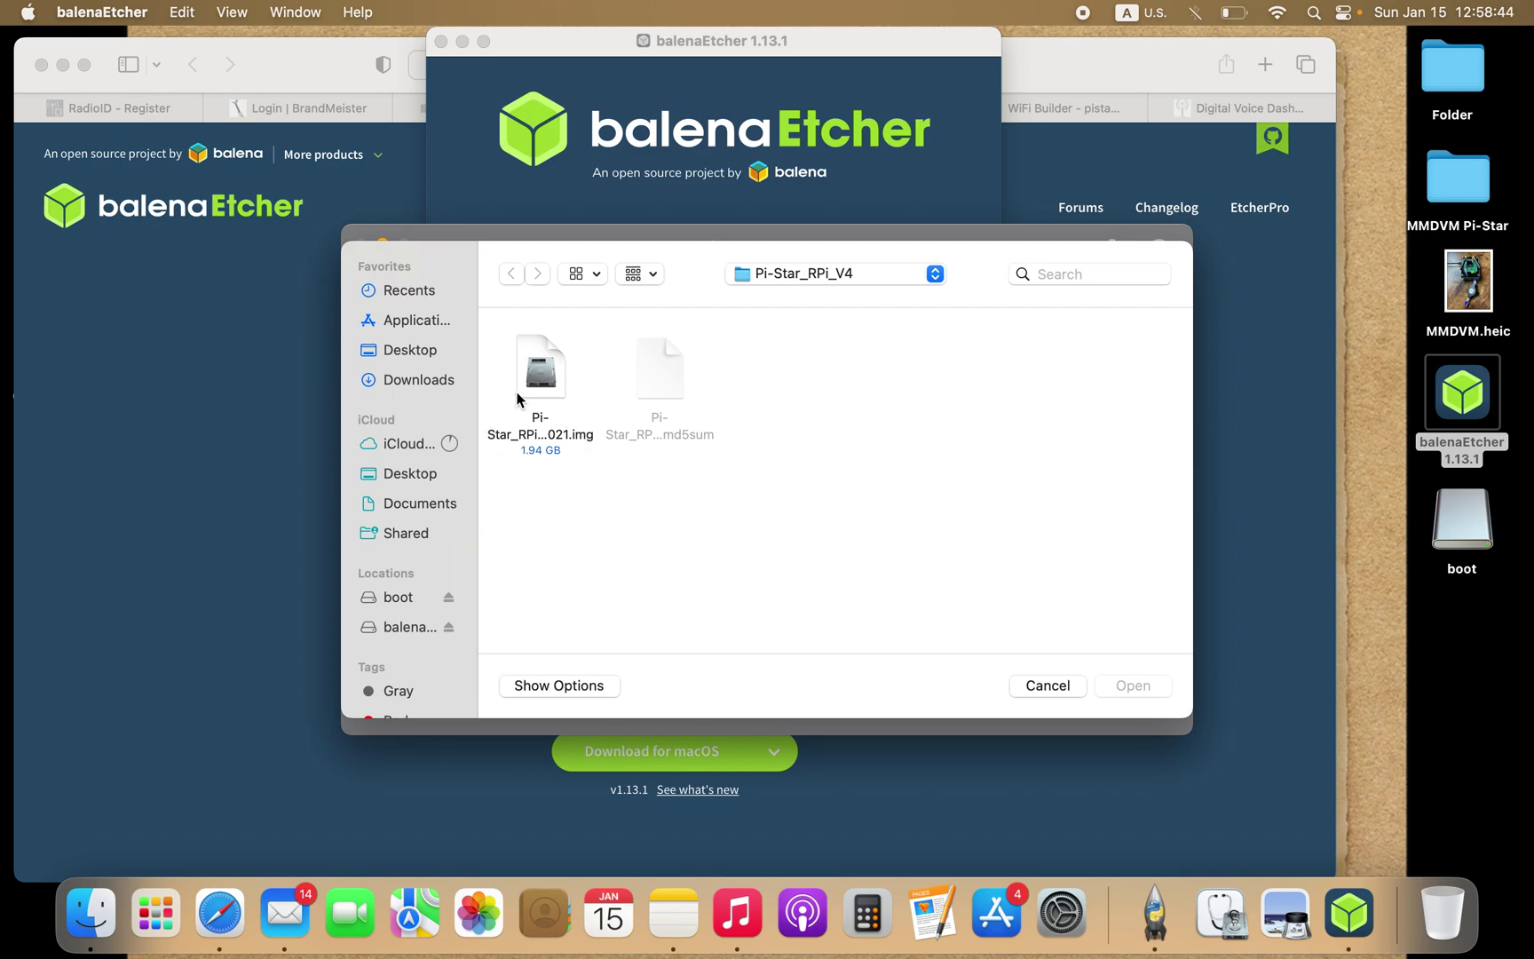
click(543, 384)
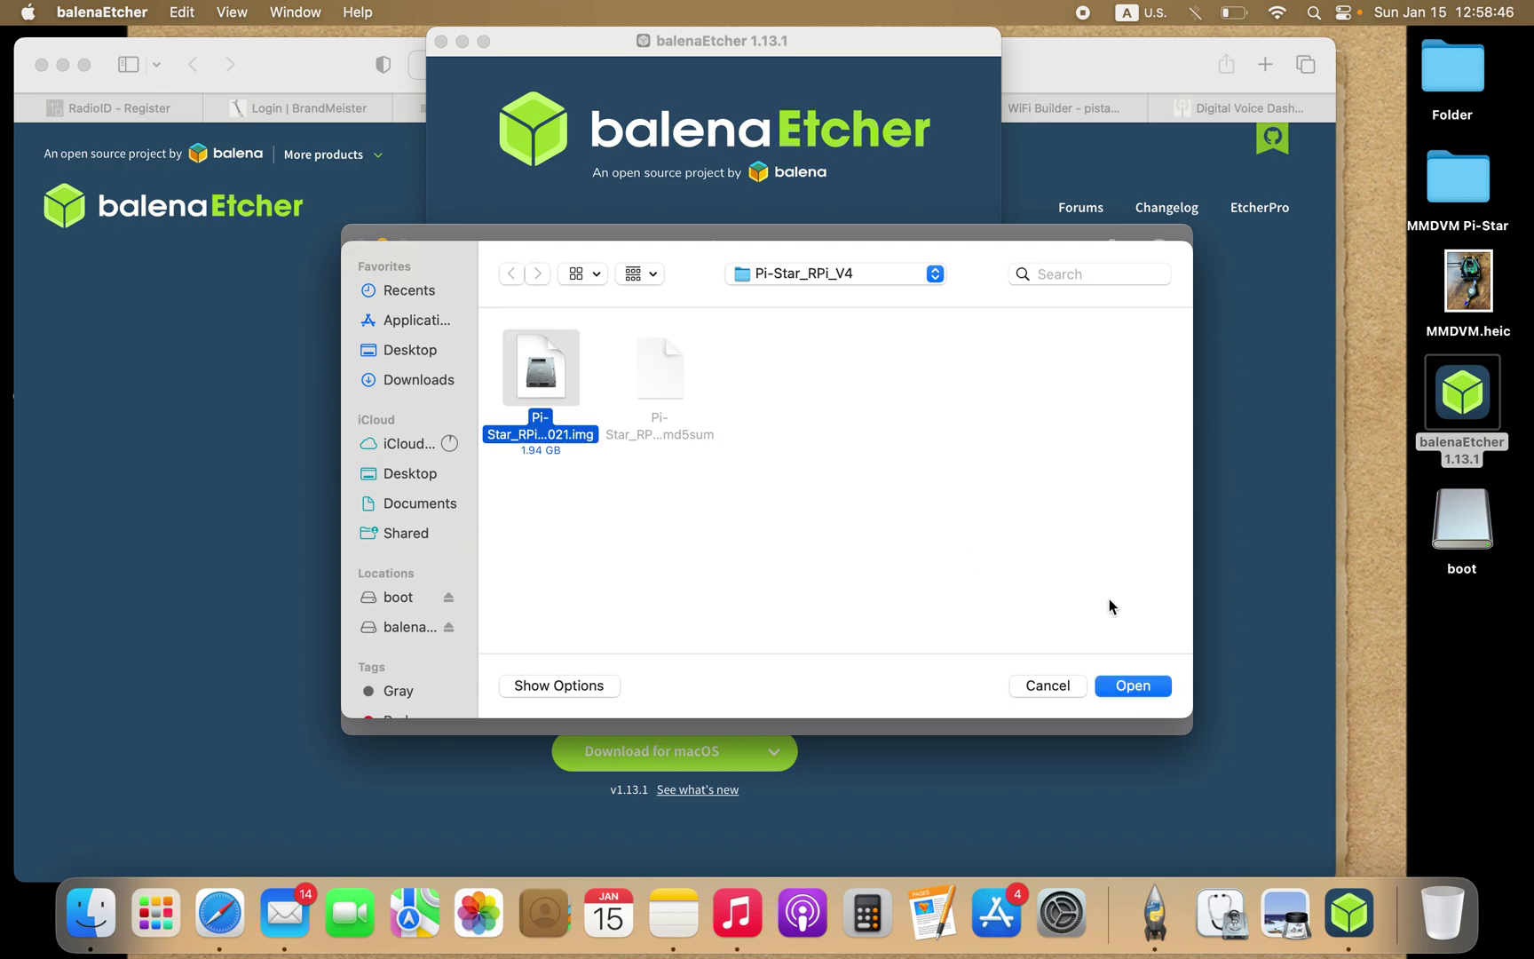
click(1133, 686)
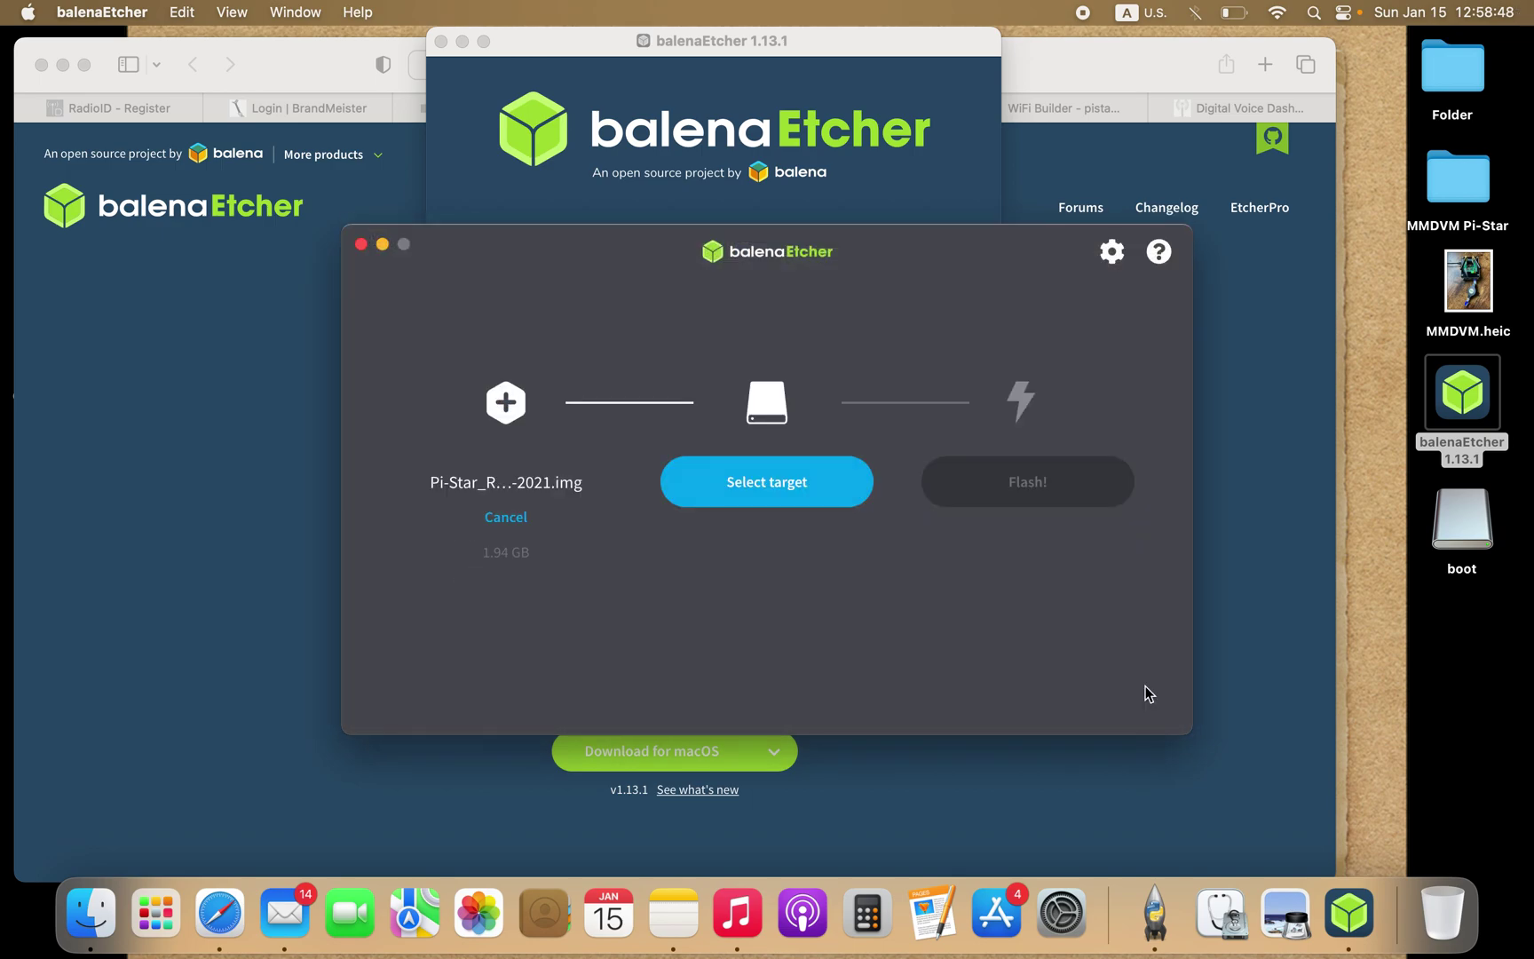
Step: Select the 15.9 GB Generic STORAGE DEVICE Media card as target, then quit Etcher and close its disk window
click(831, 489)
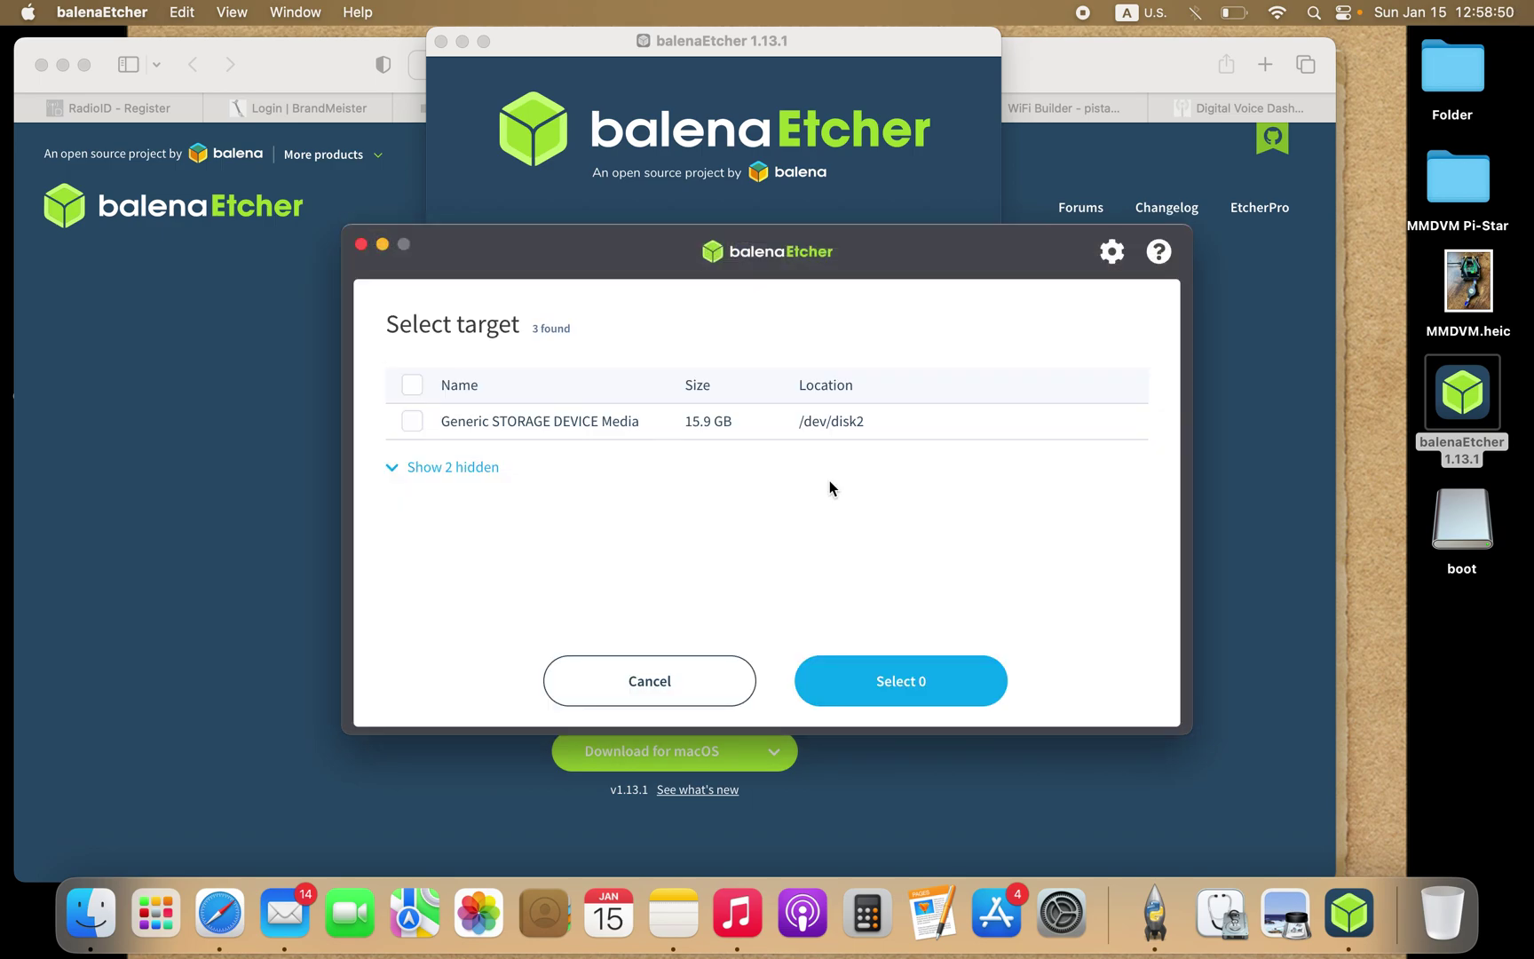
click(414, 423)
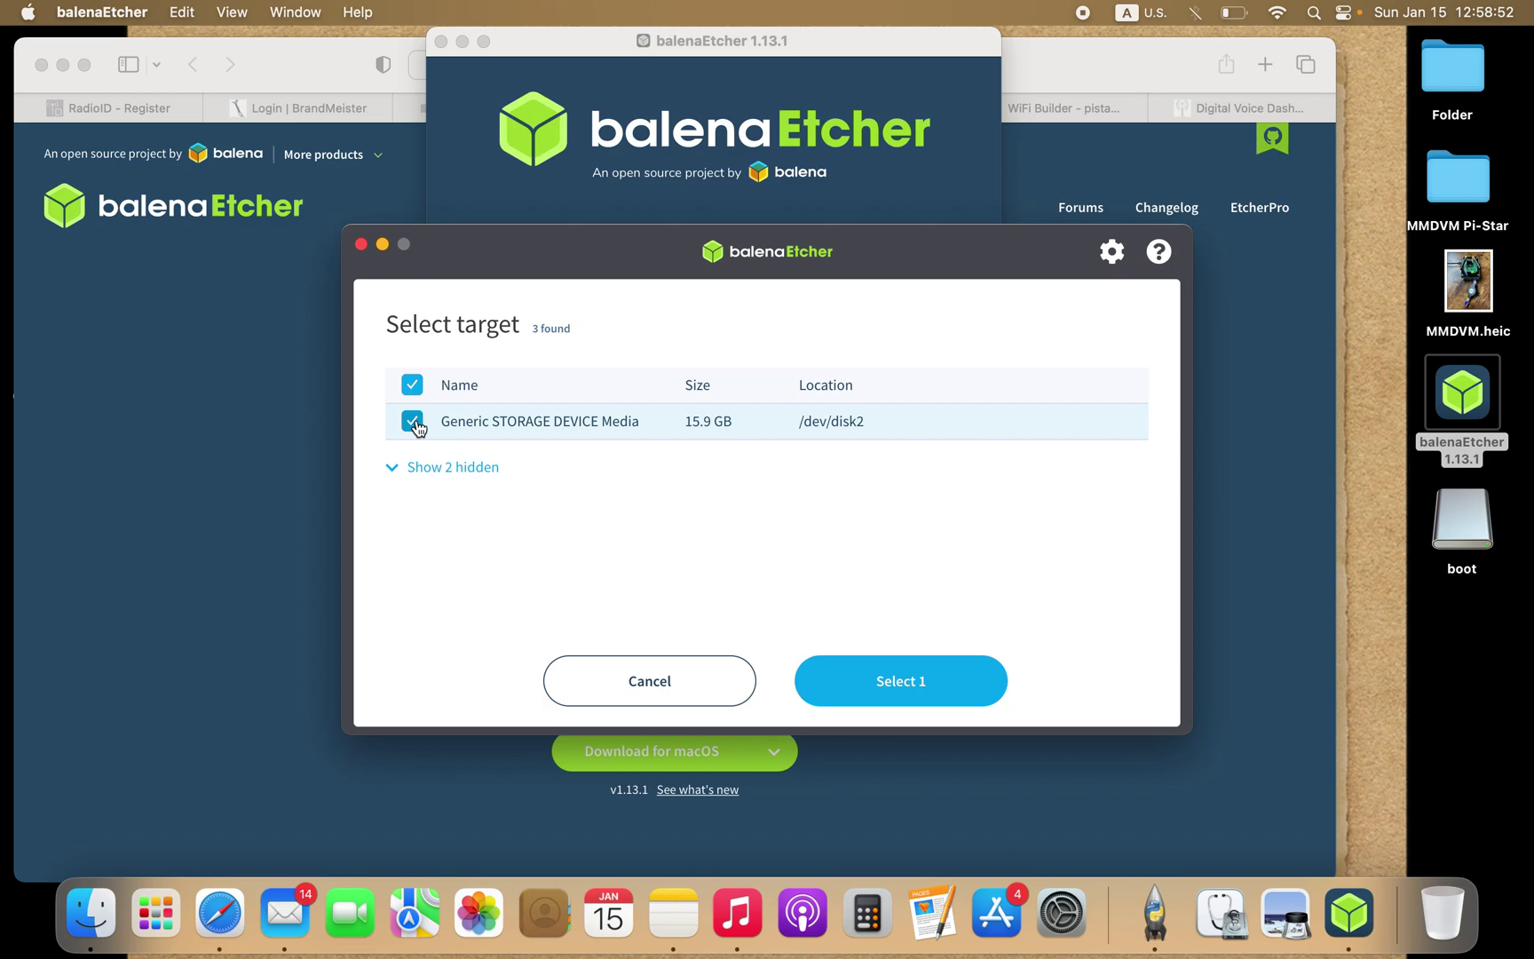
click(916, 682)
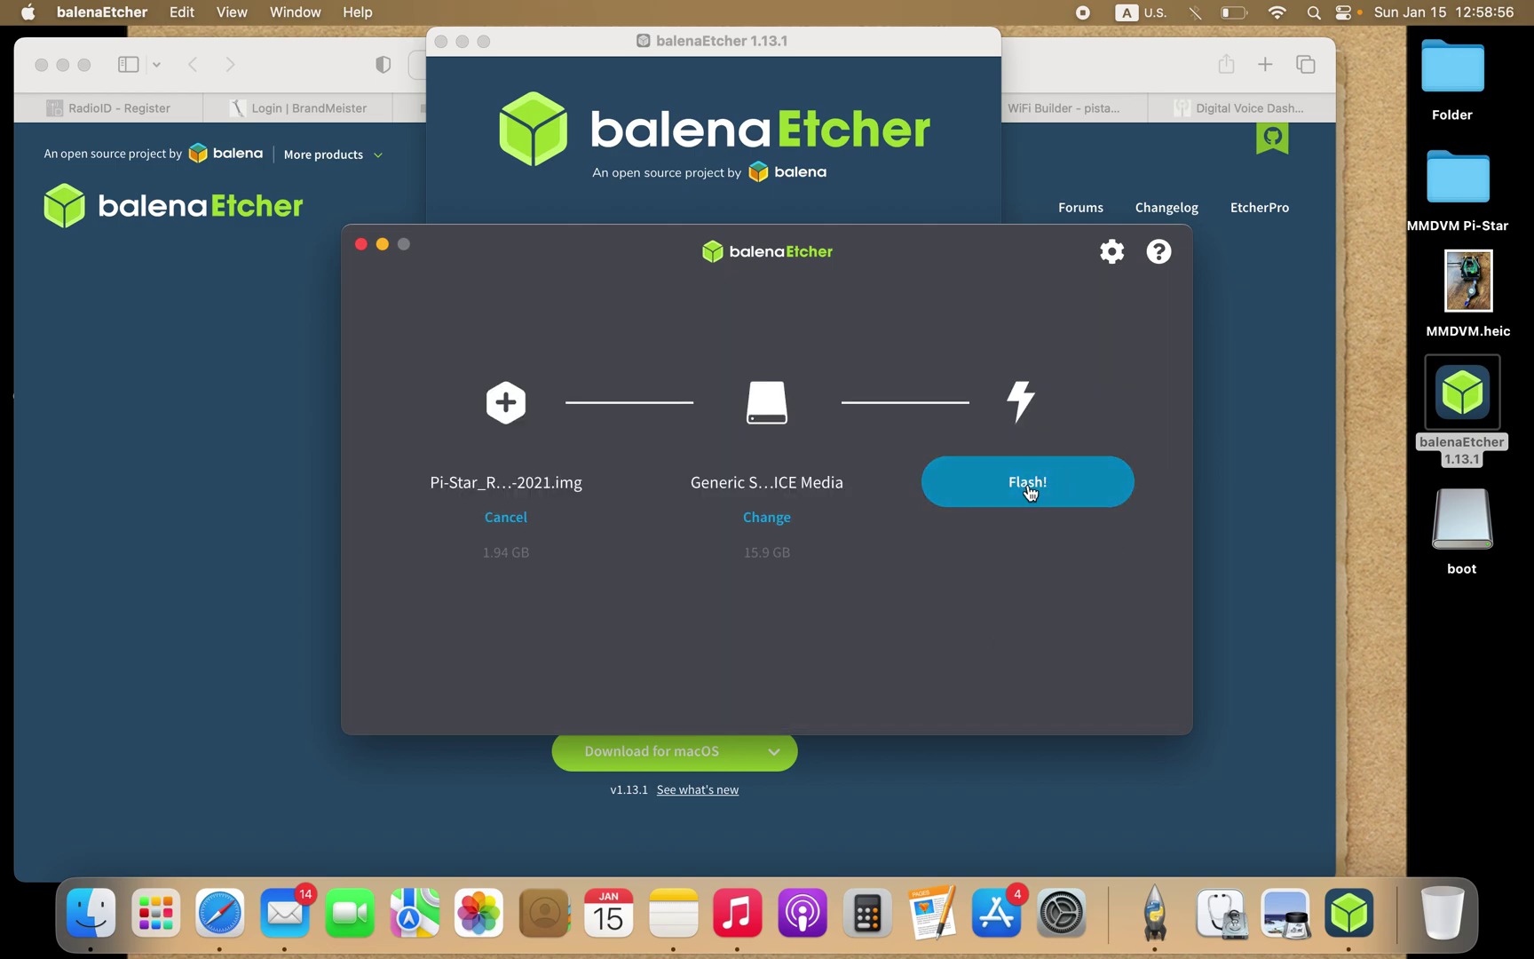
click(360, 243)
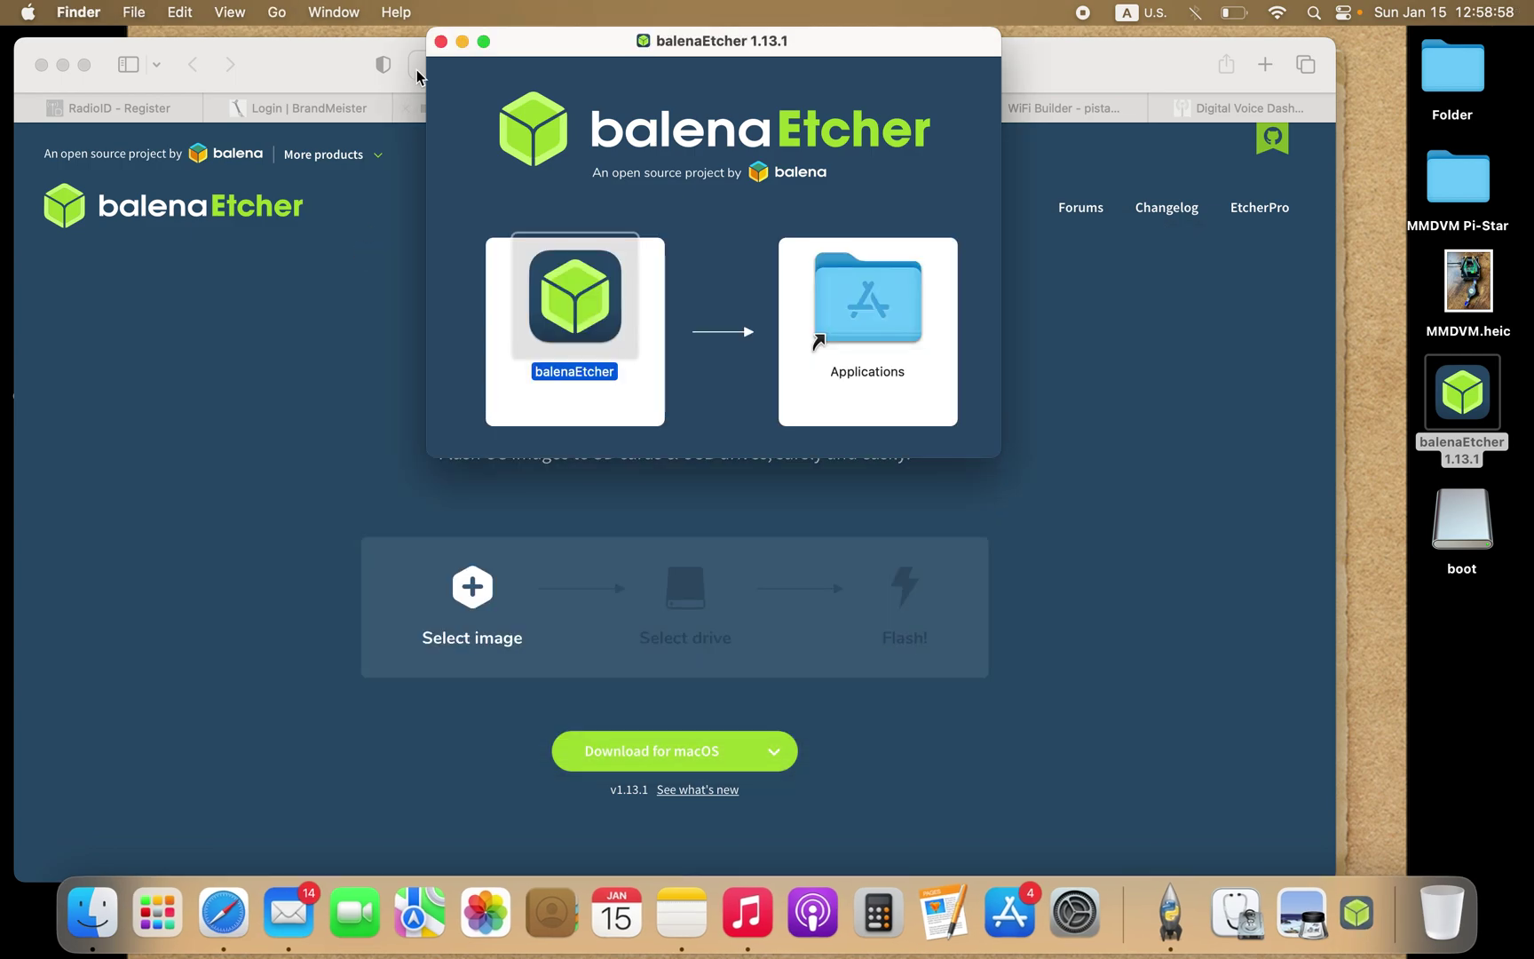
click(441, 41)
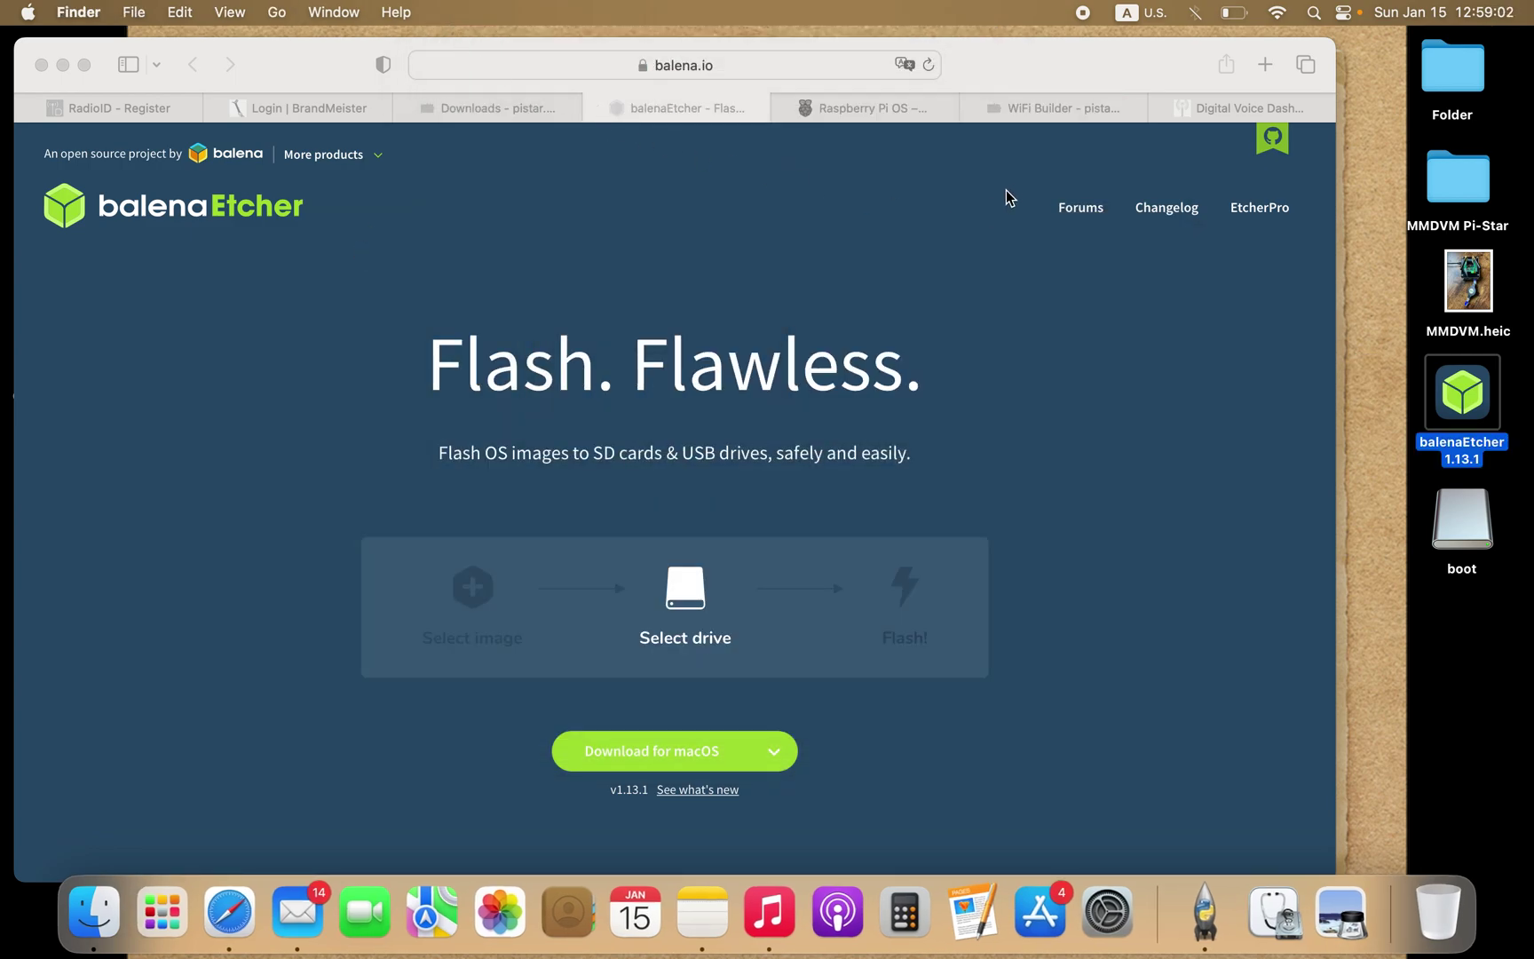
Step: Switch to the Pi-Star WiFi Builder tab, visit its SSID and PSK fields, then right-click the boot drive
click(1092, 112)
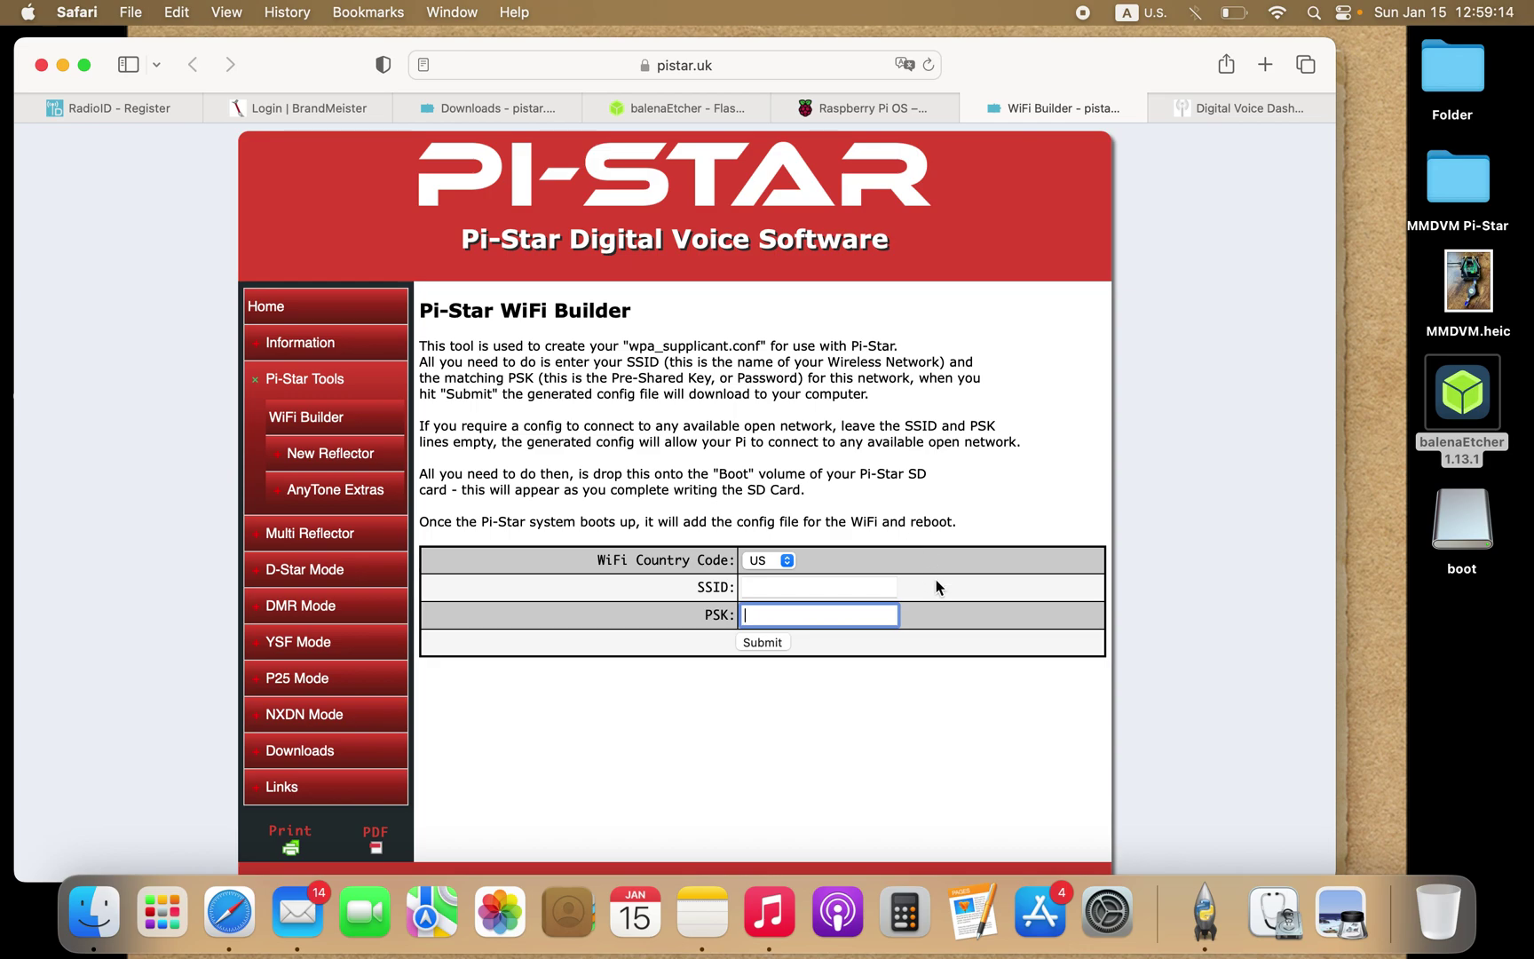
click(851, 588)
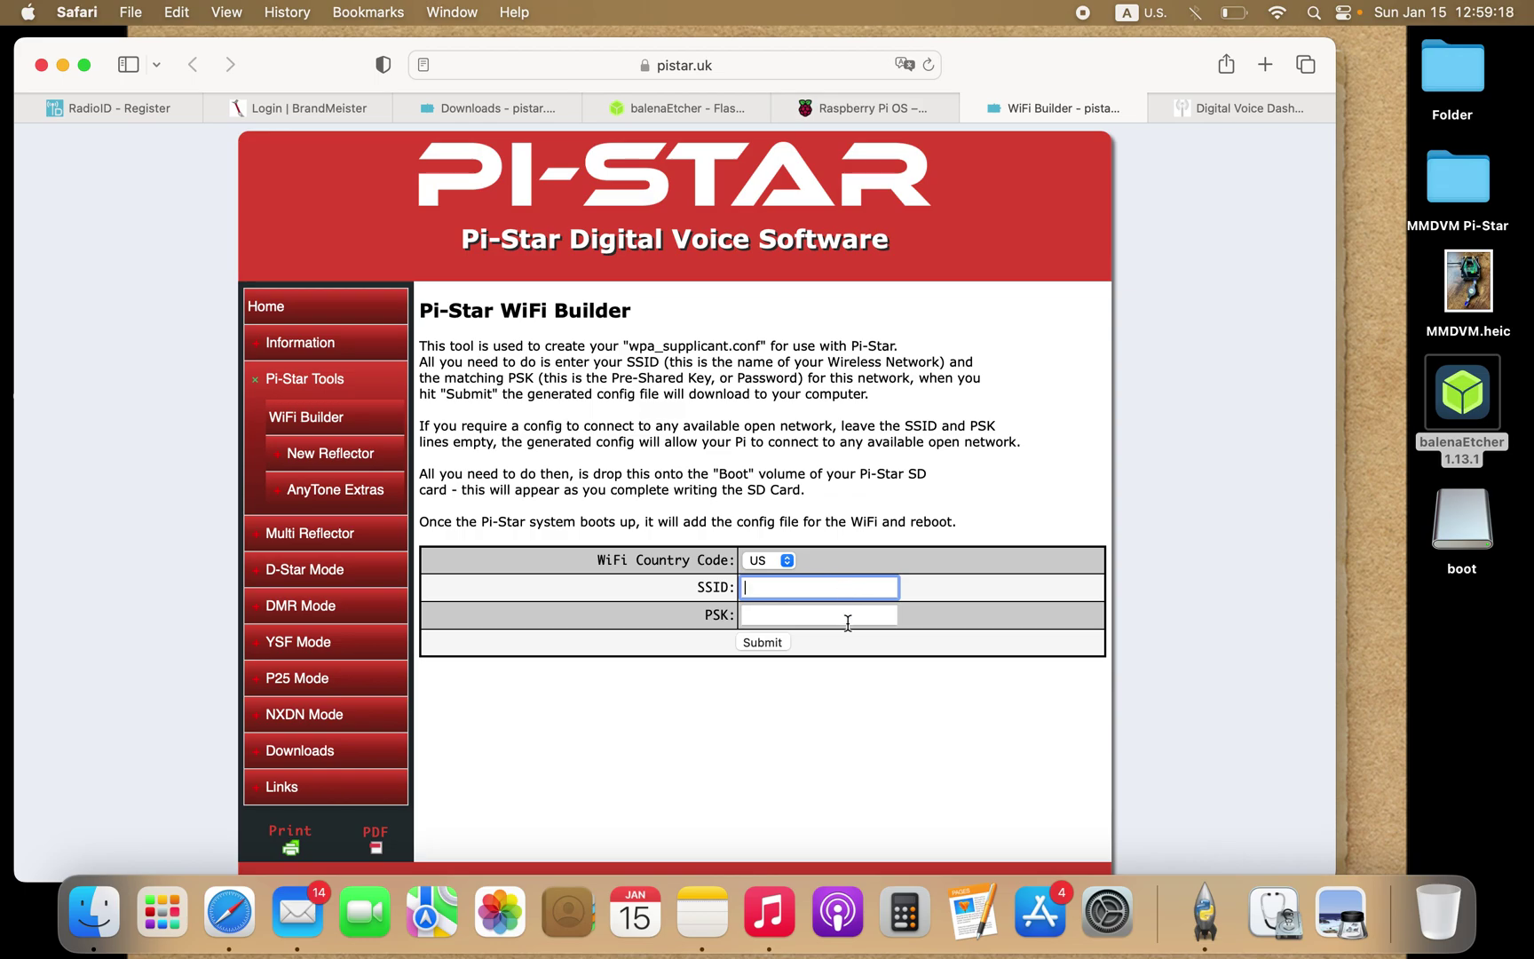
click(848, 621)
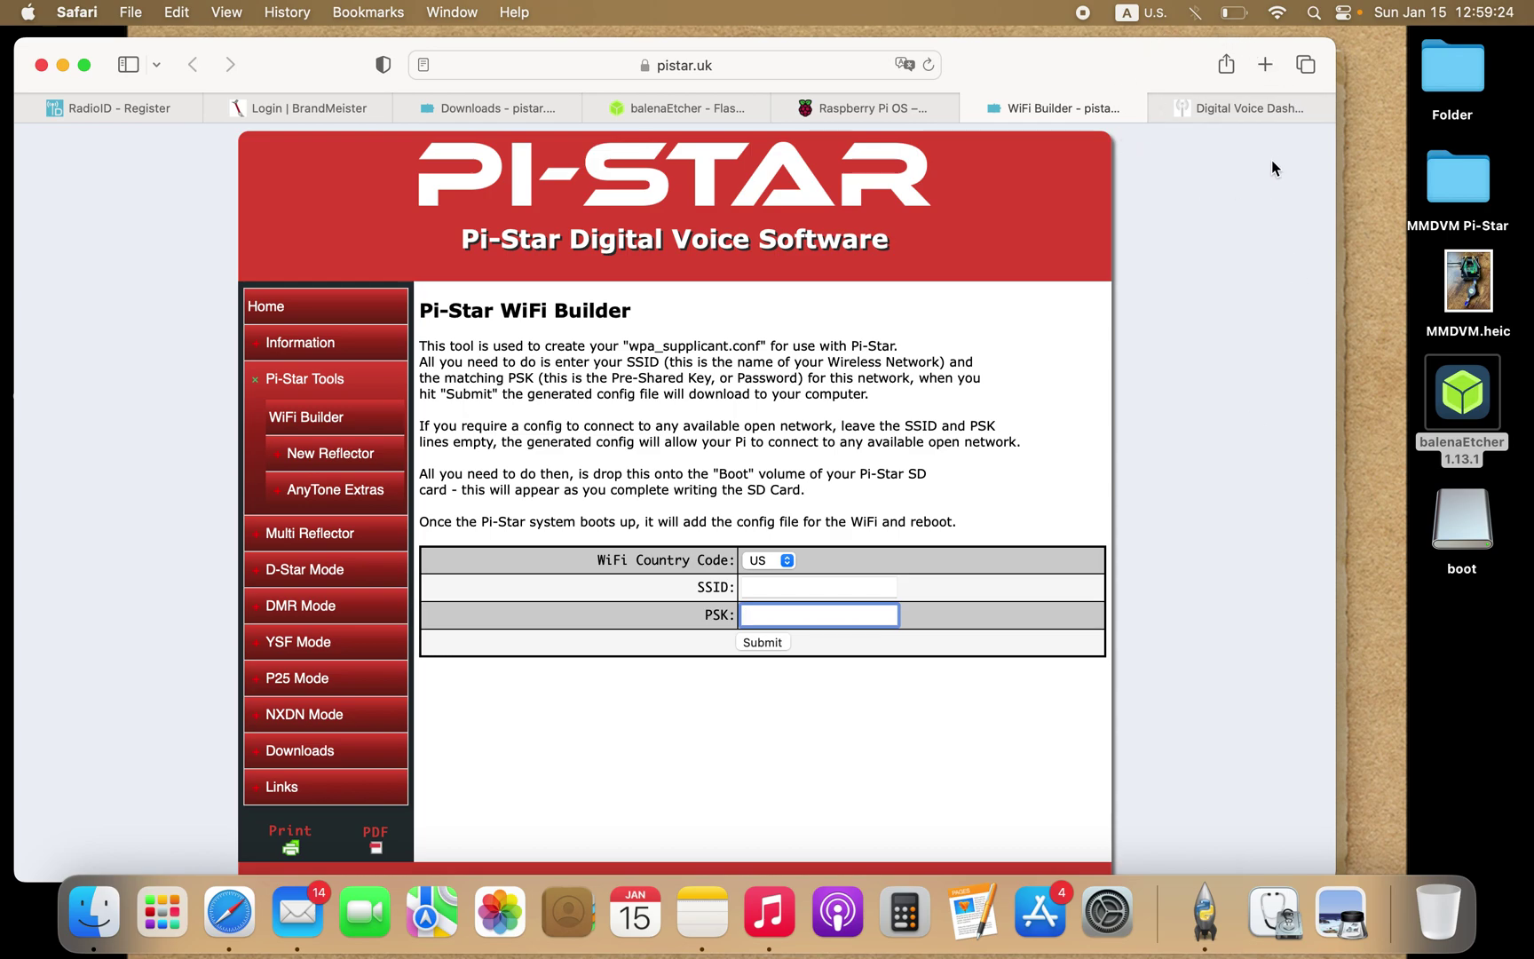
right_click(1467, 545)
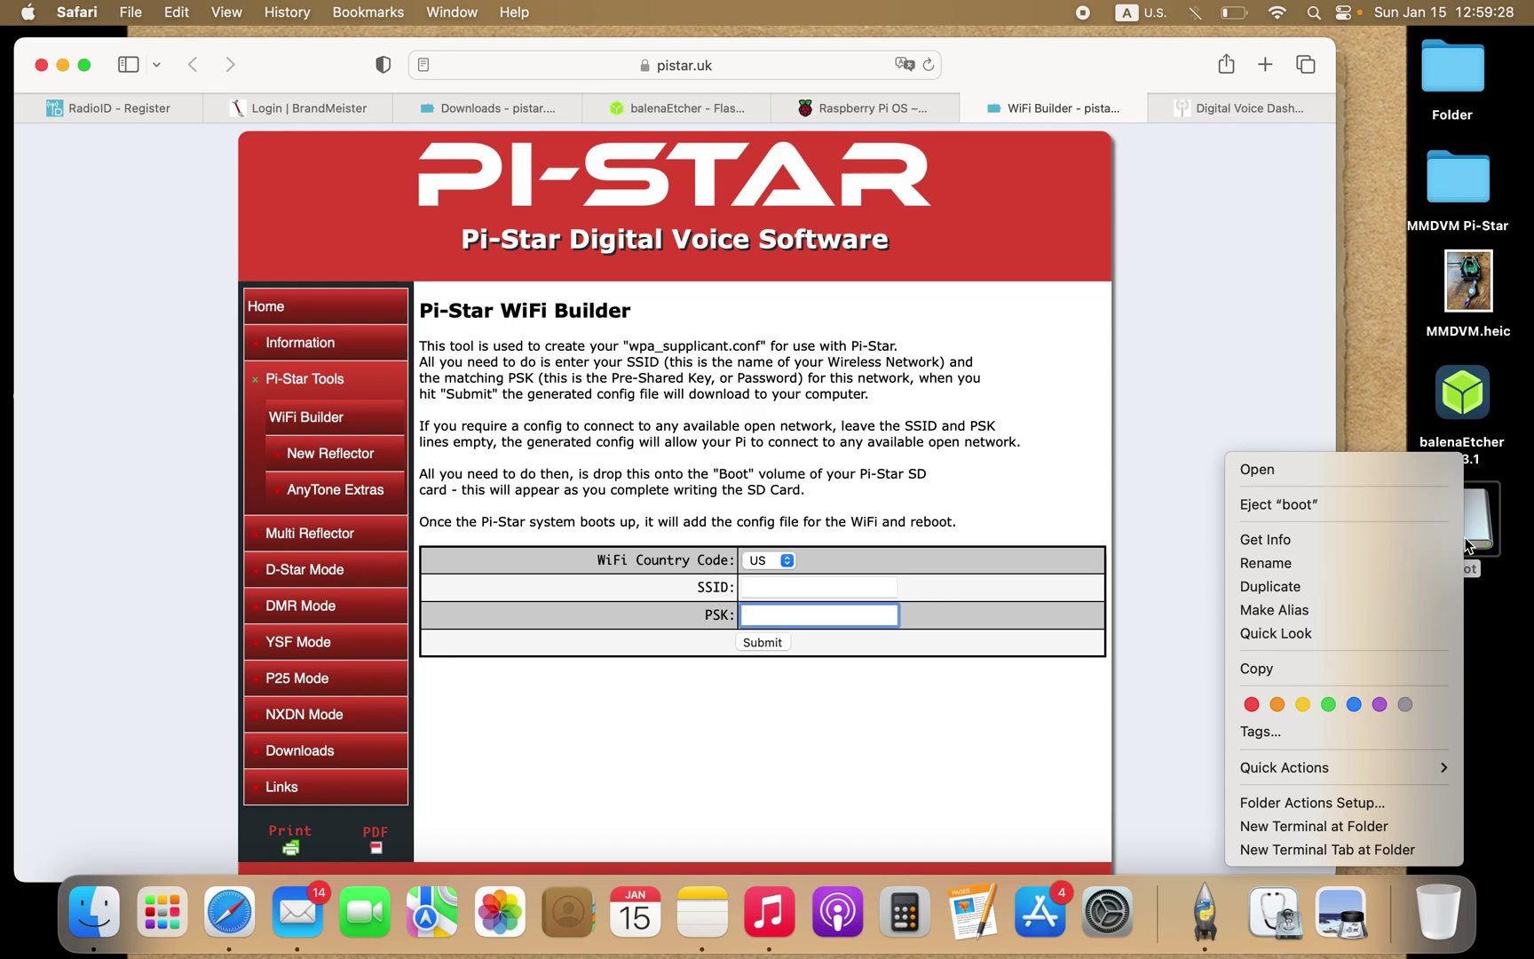
Step: Eject the boot drive and open the MMDVM.heic hotspot photo in Preview
click(1410, 503)
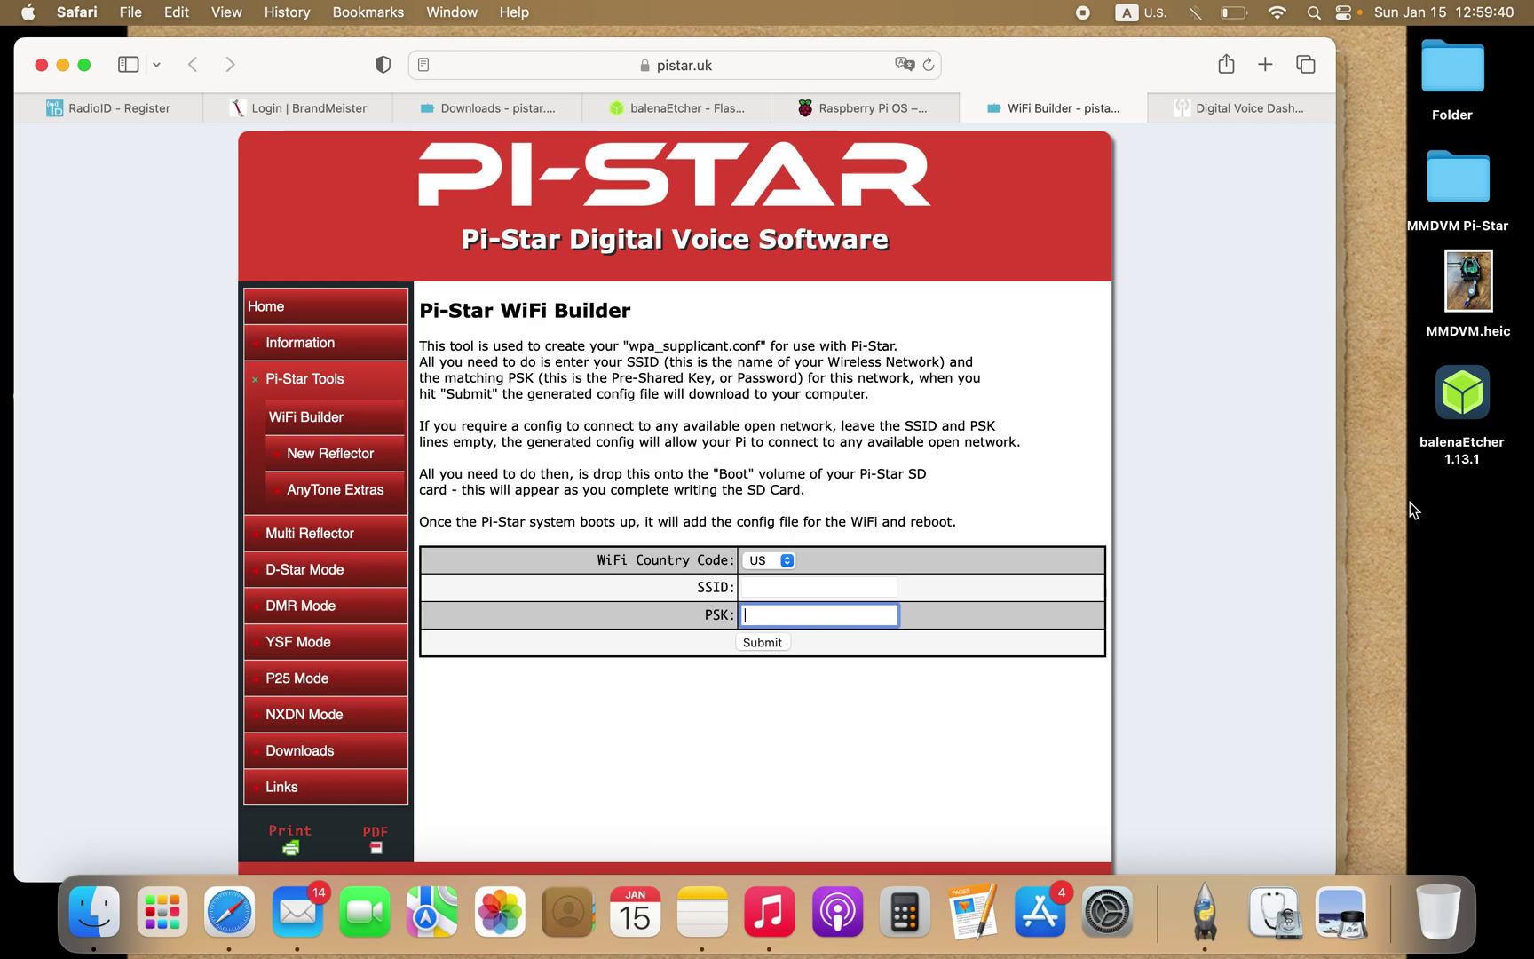
double_click(1475, 296)
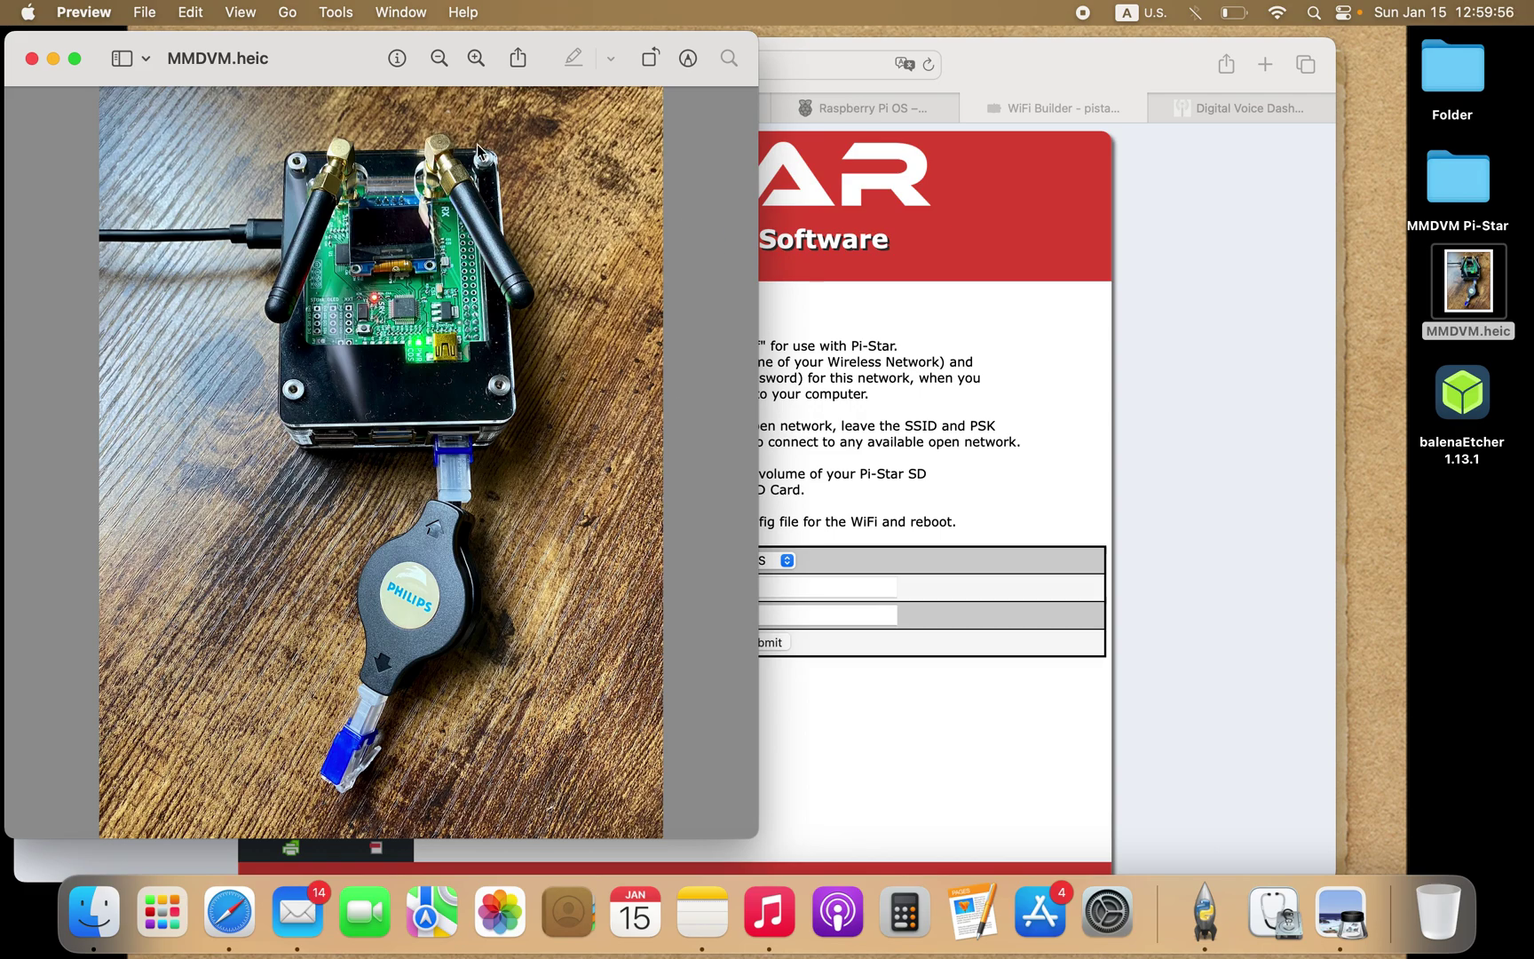
click(30, 60)
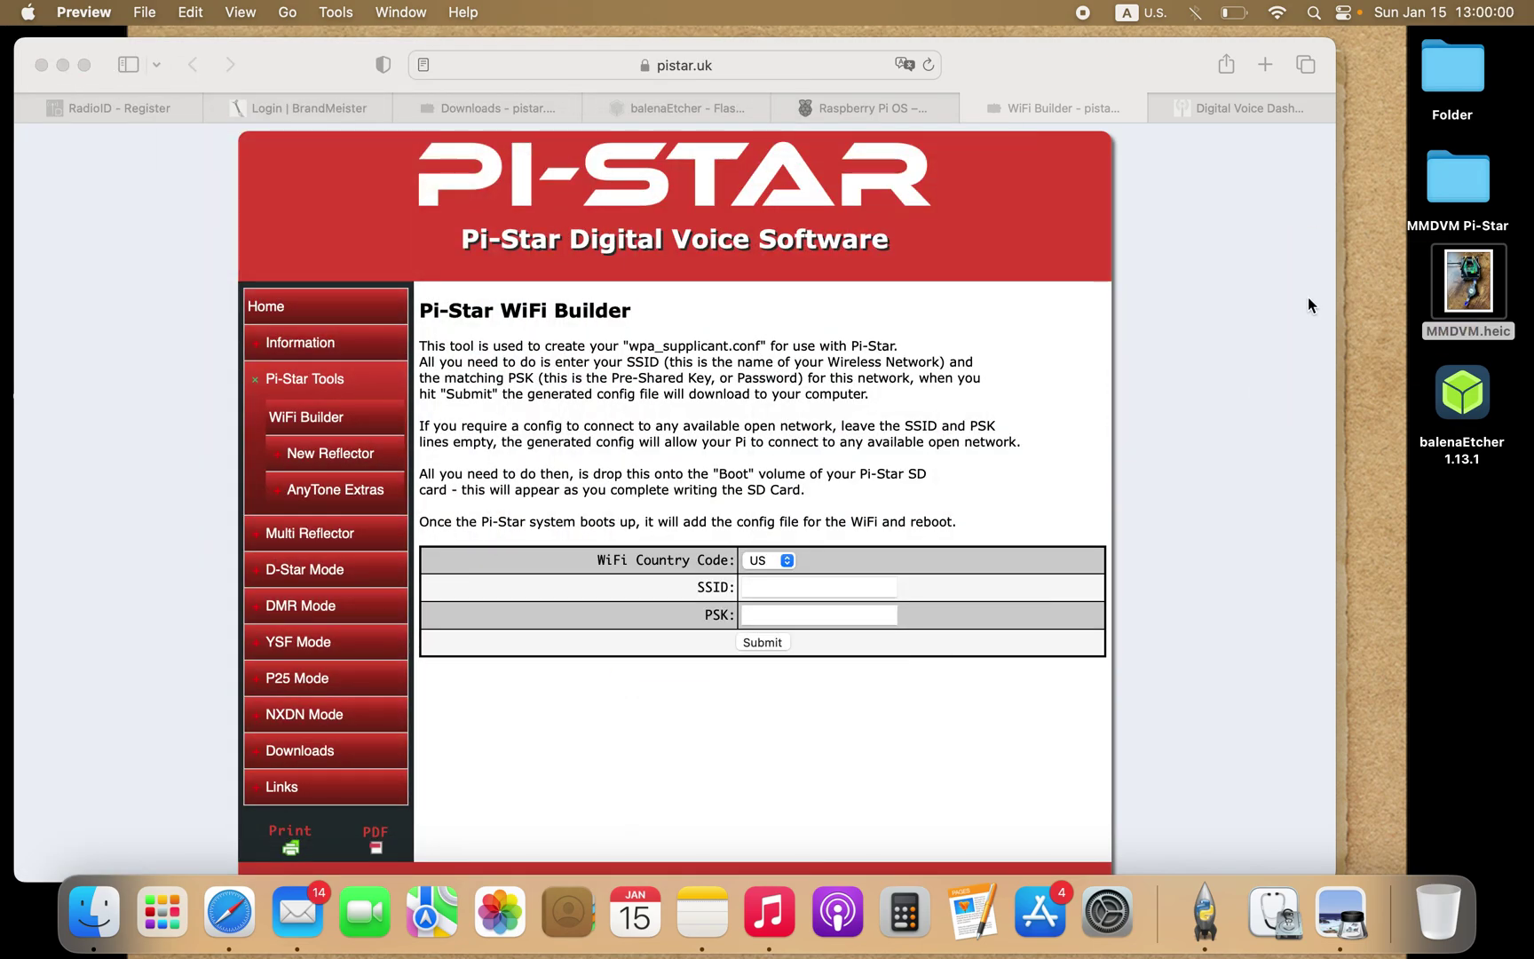
Step: Load pi-star.local in the dashboard tab, reloading after the 502 error
click(1282, 108)
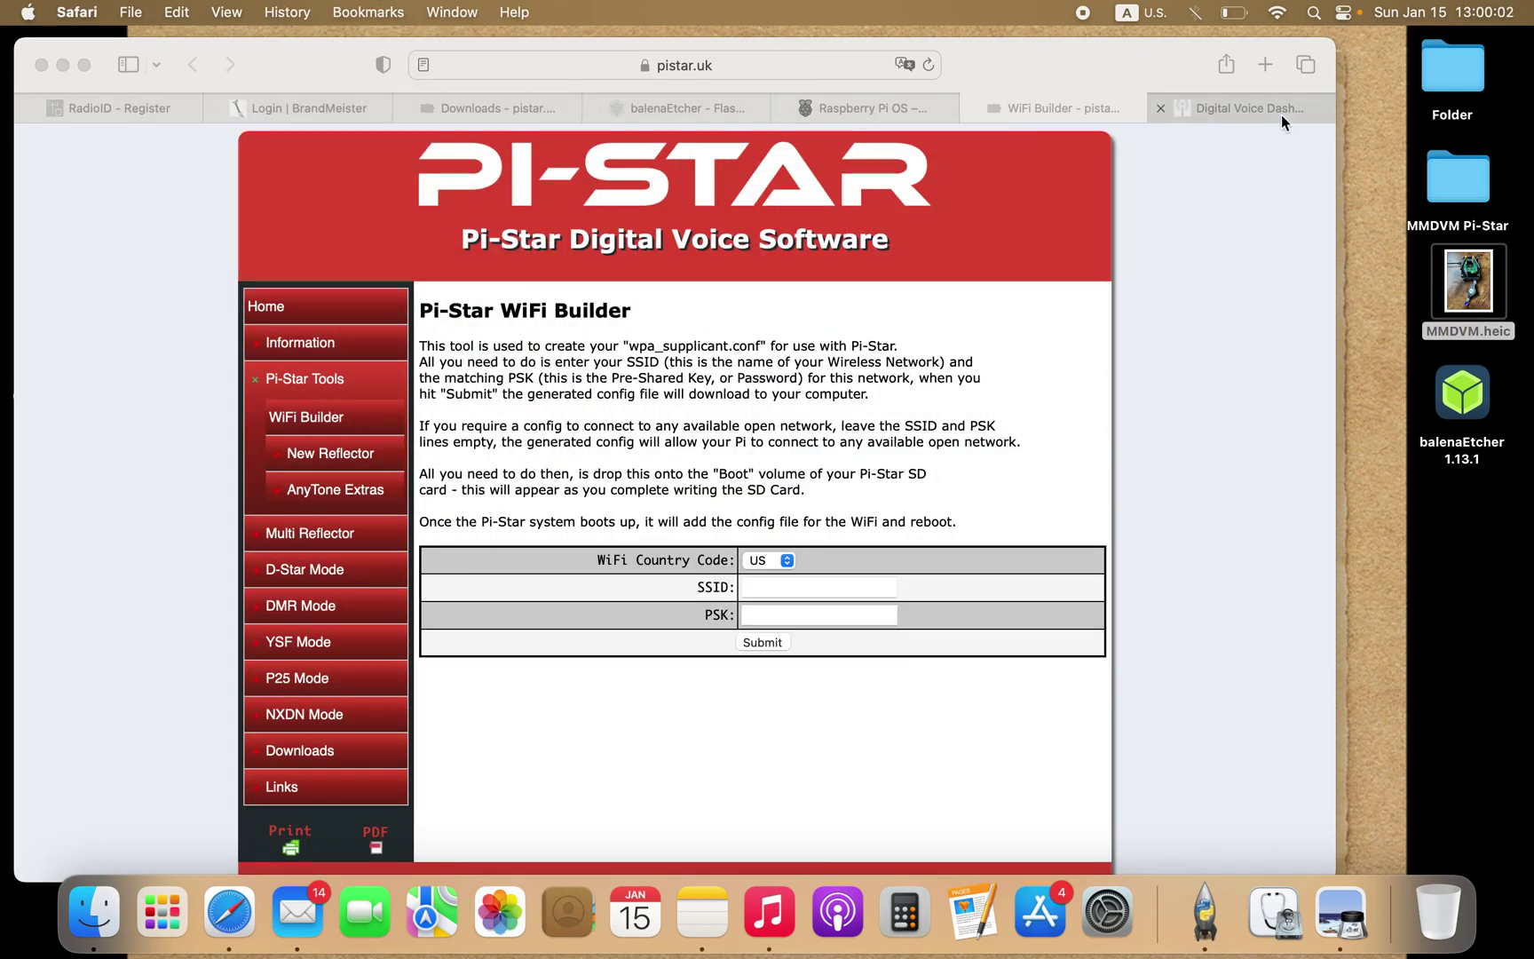
click(815, 64)
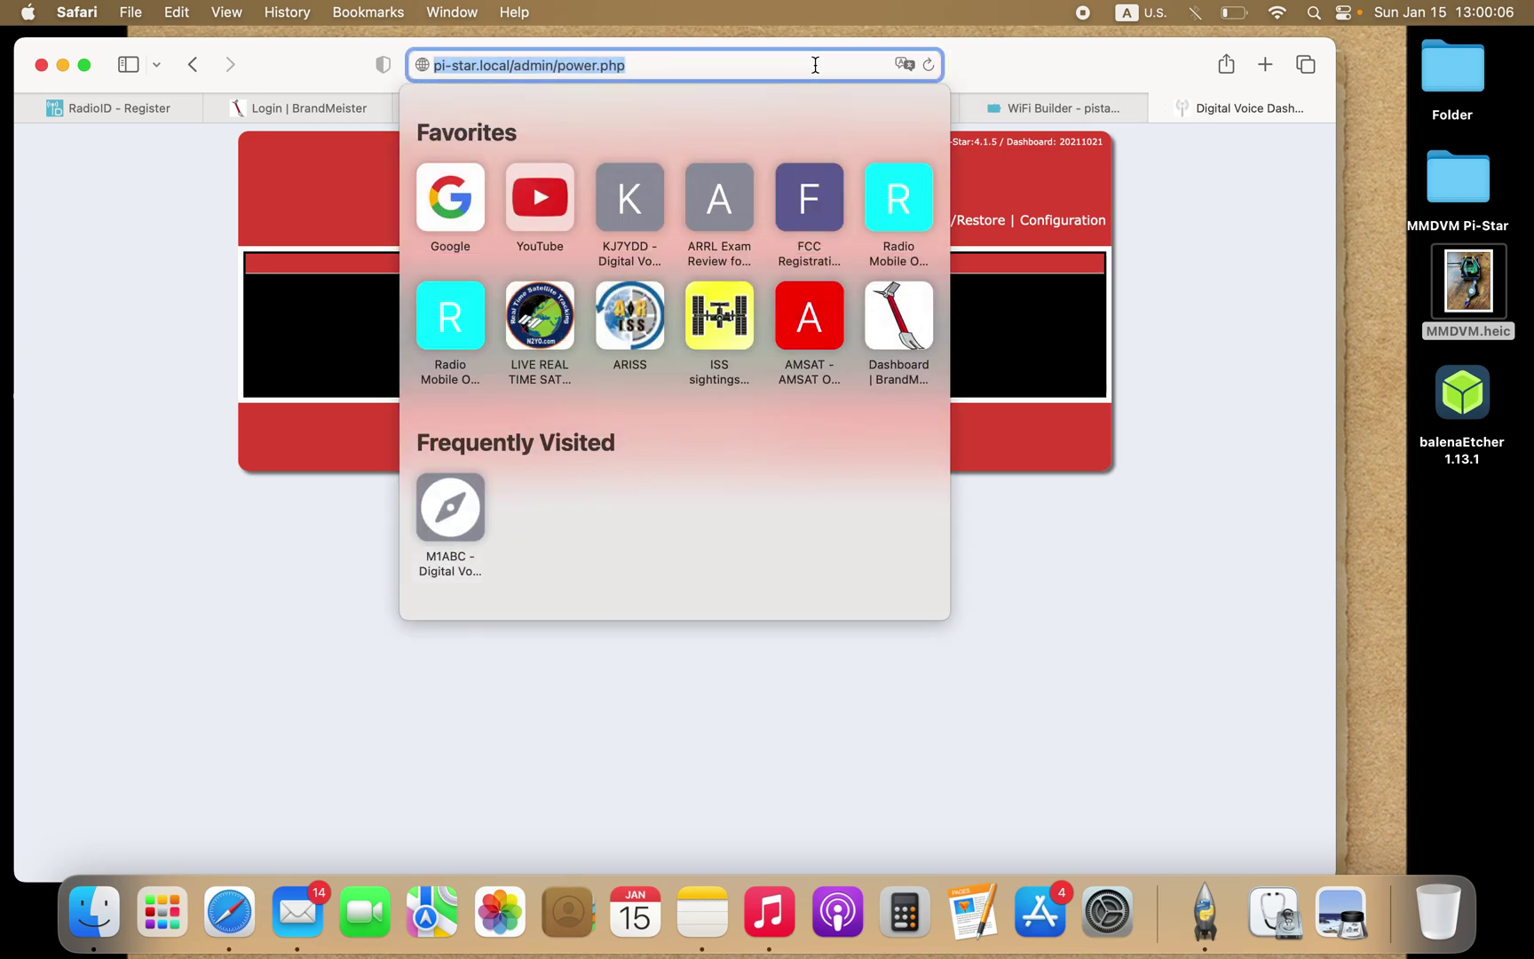
text(pi)
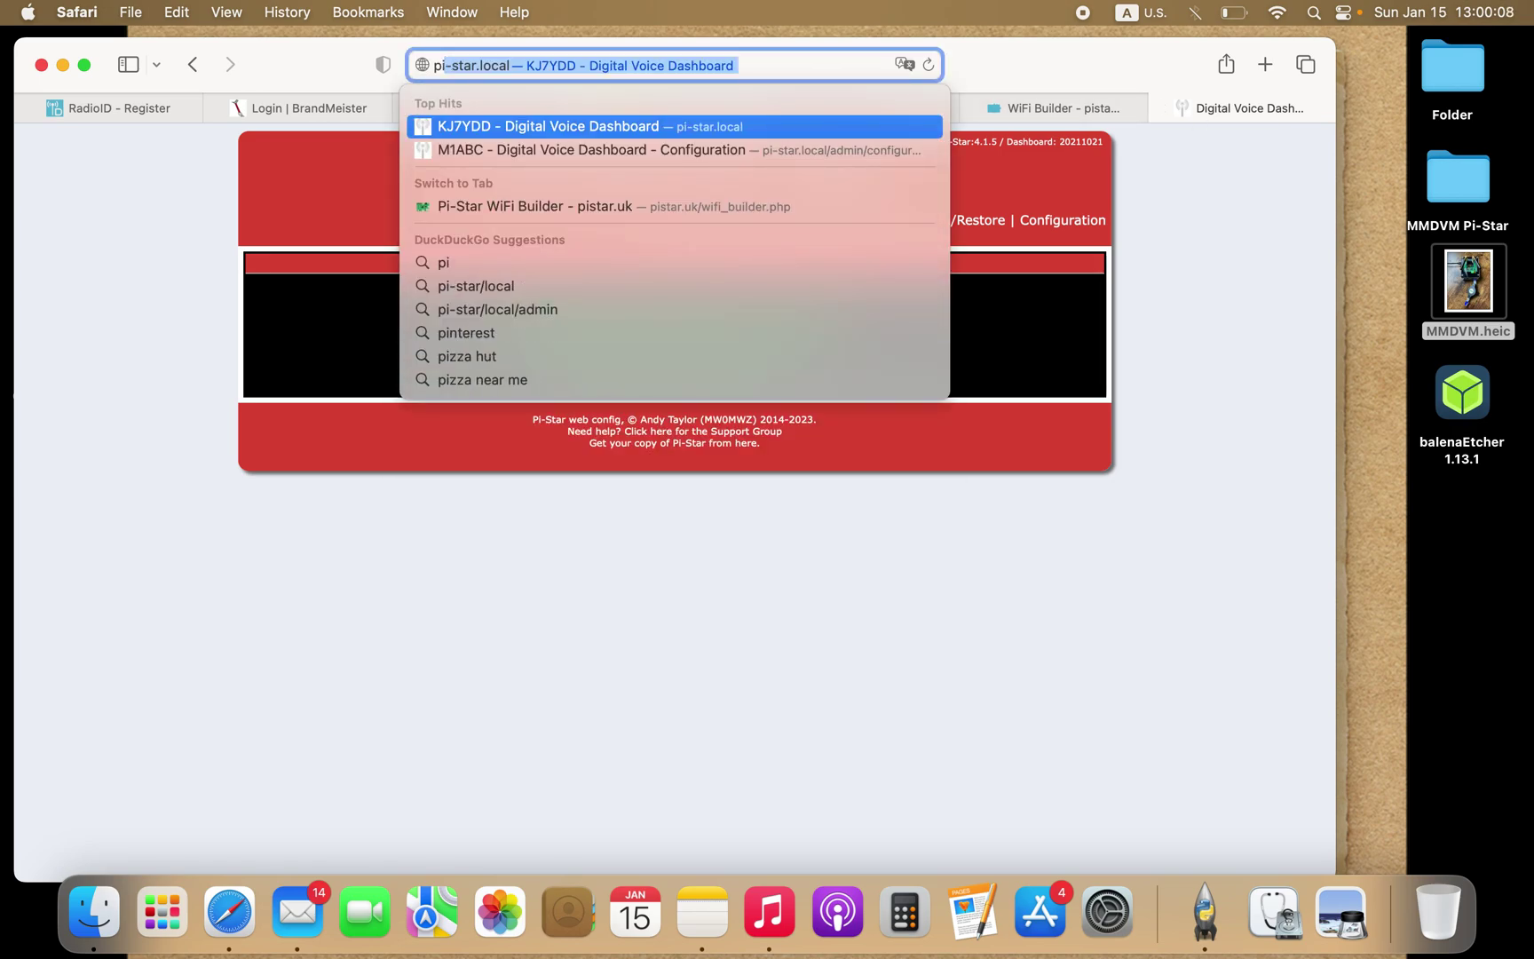
text(-star)
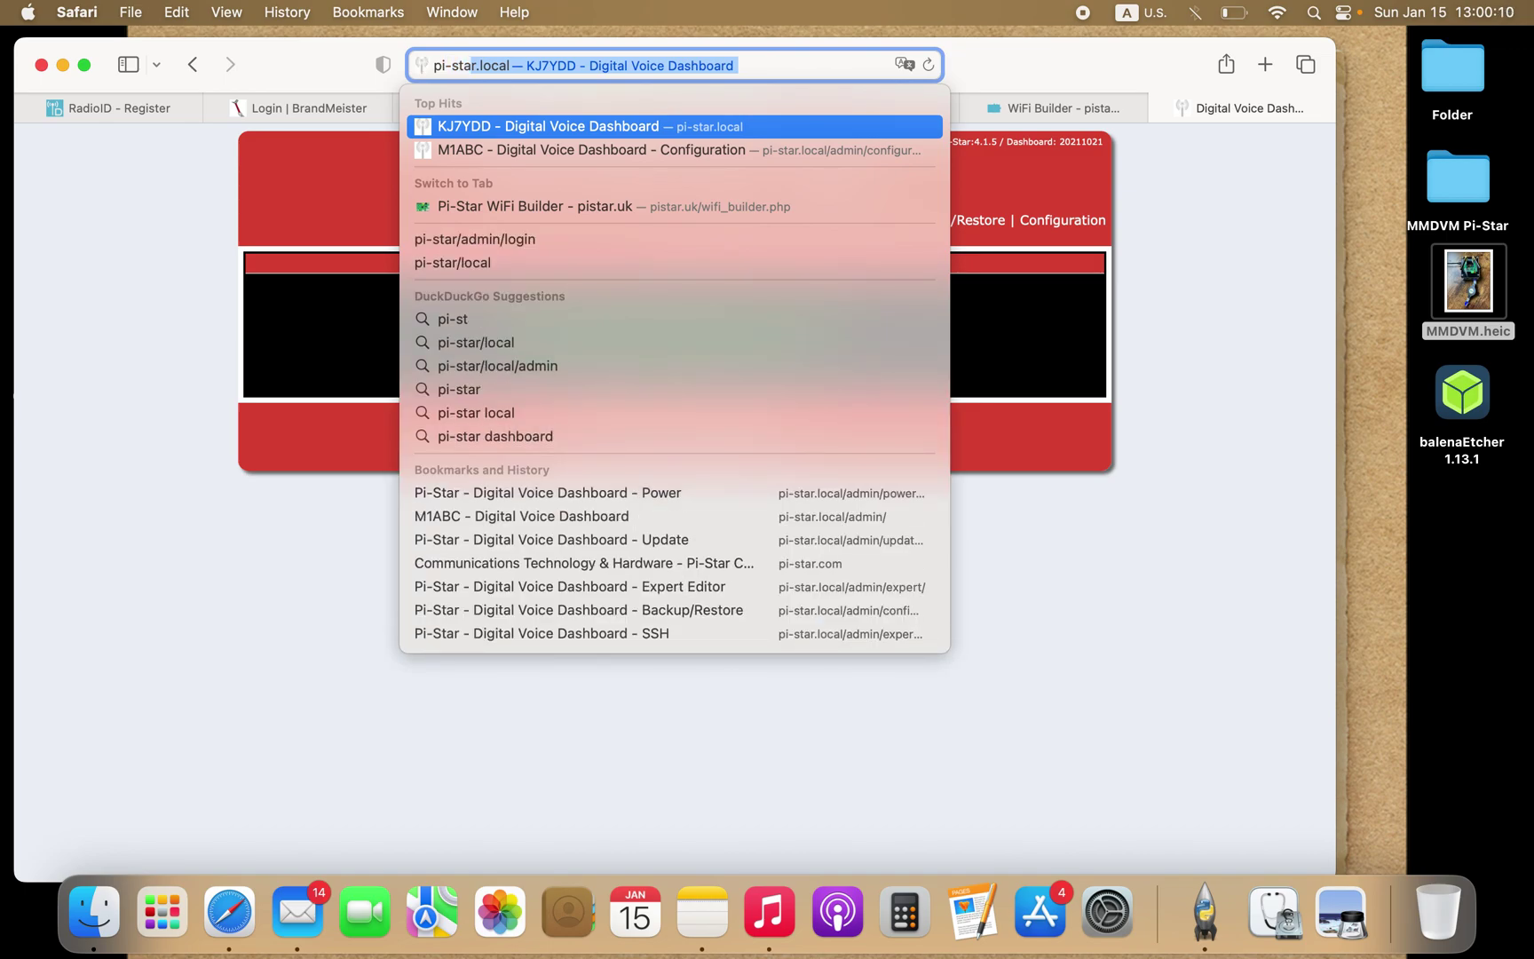
text(.local)
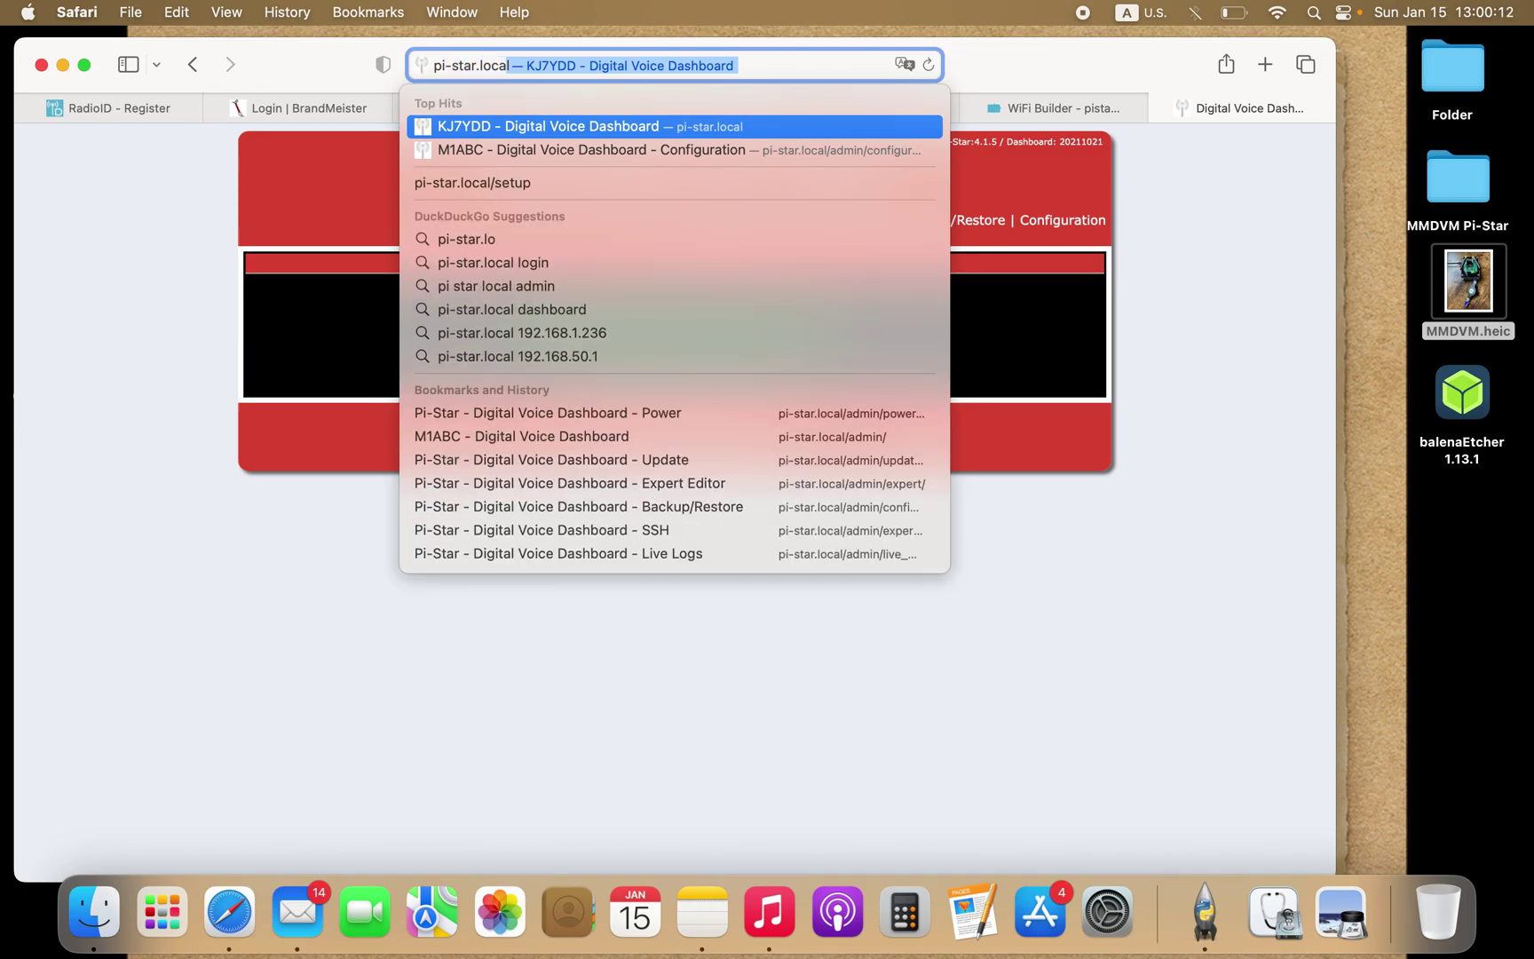
key(Return)
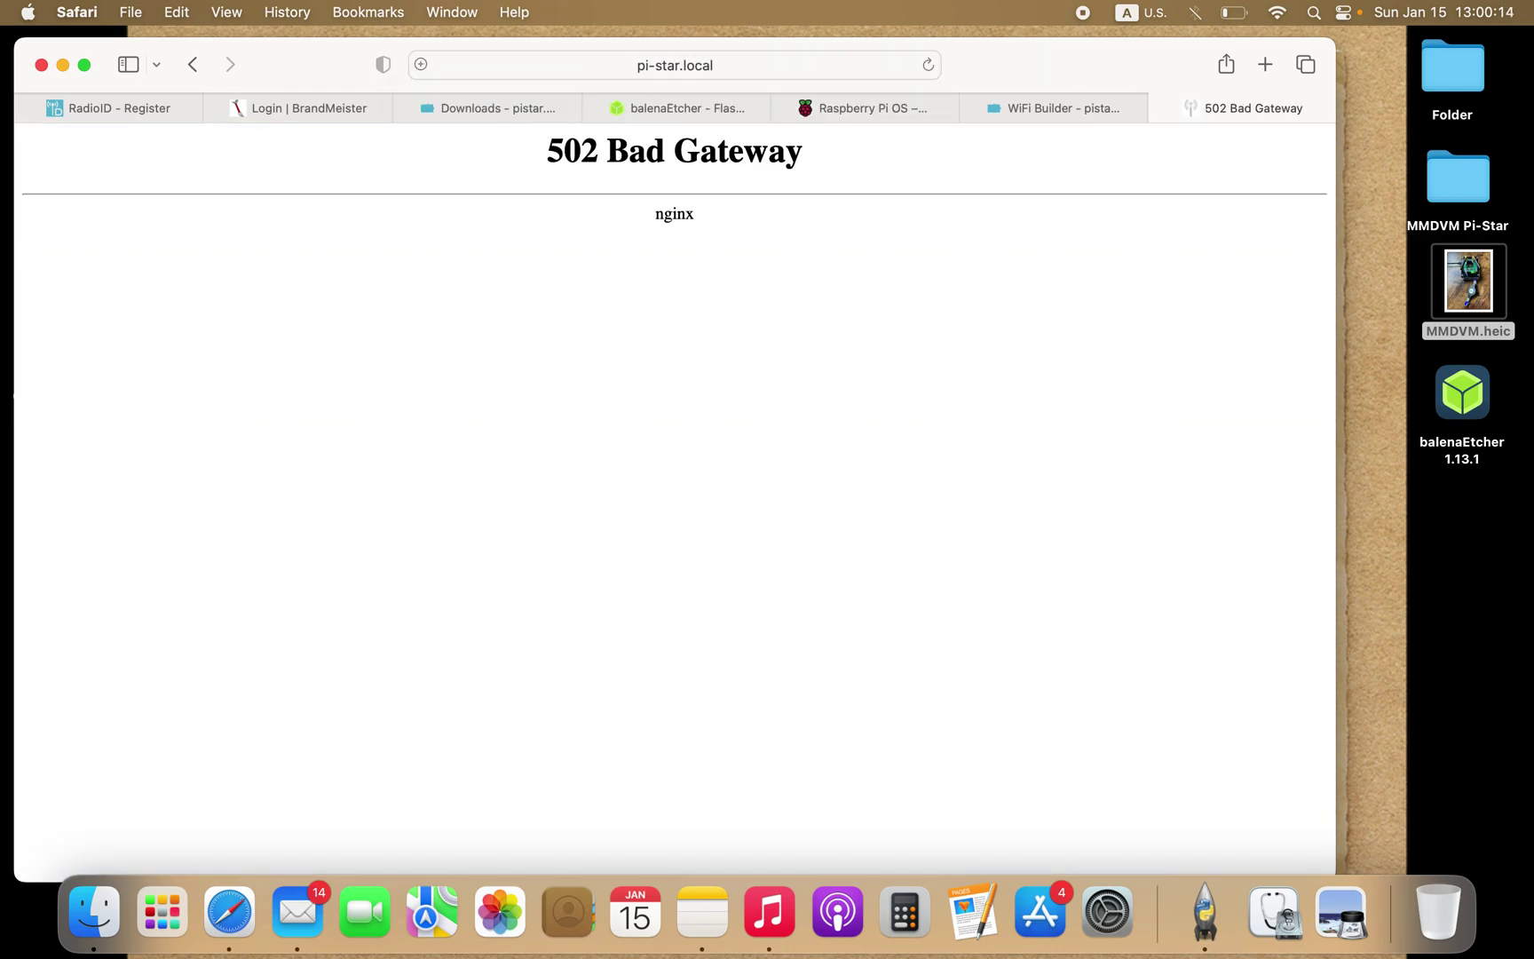
click(932, 64)
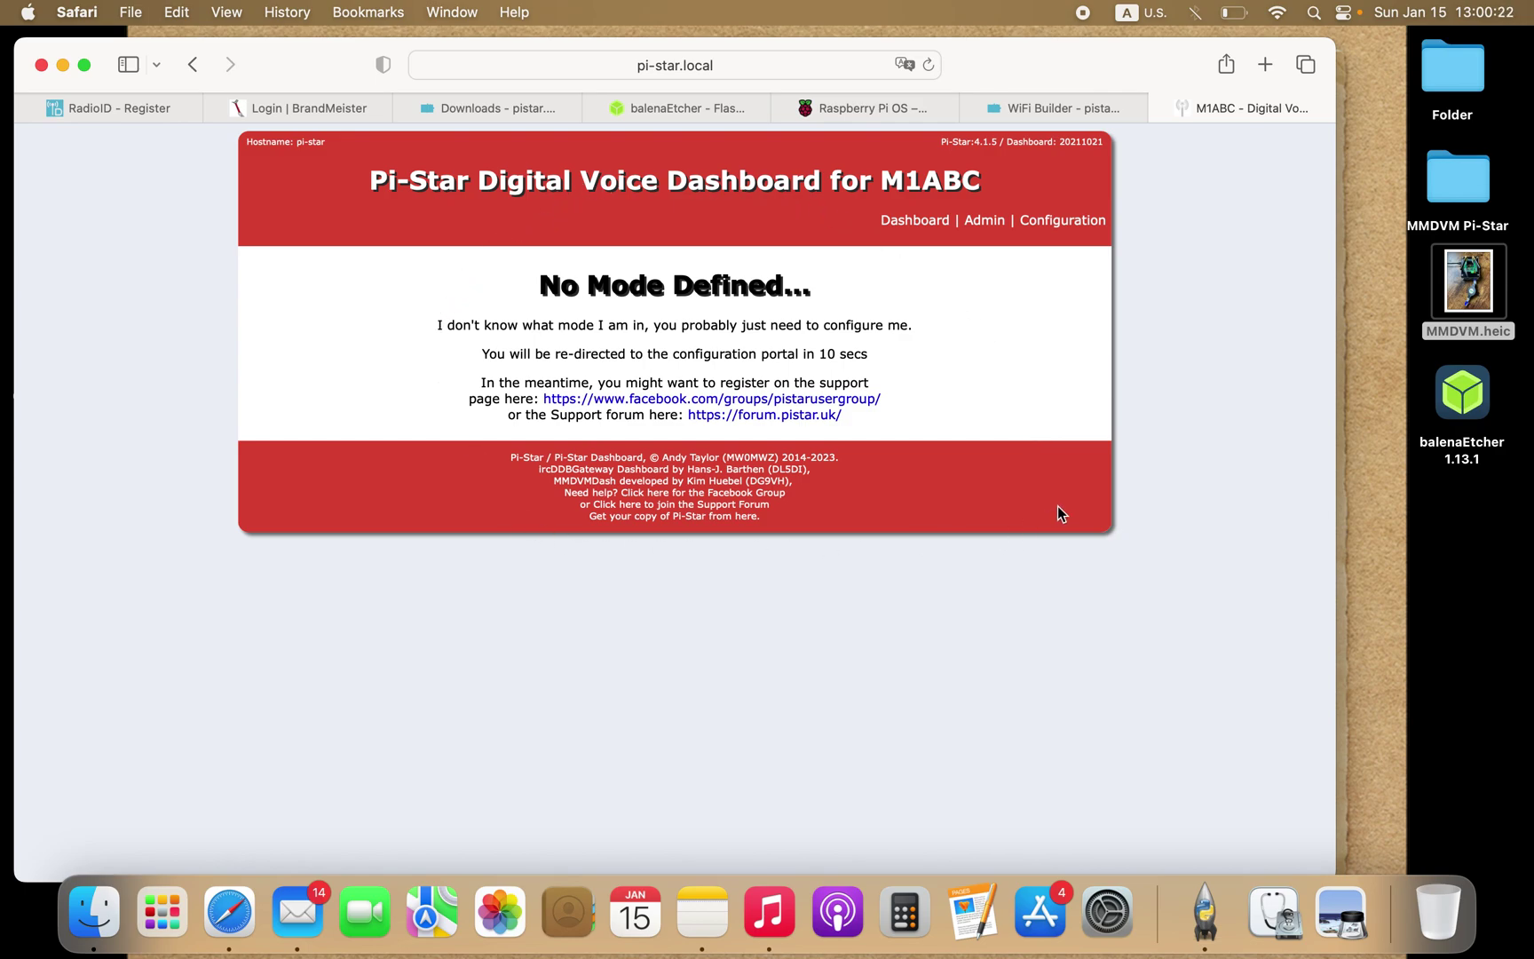
Step: Follow the Configuration link in the Pi-Star dashboard header
click(1067, 222)
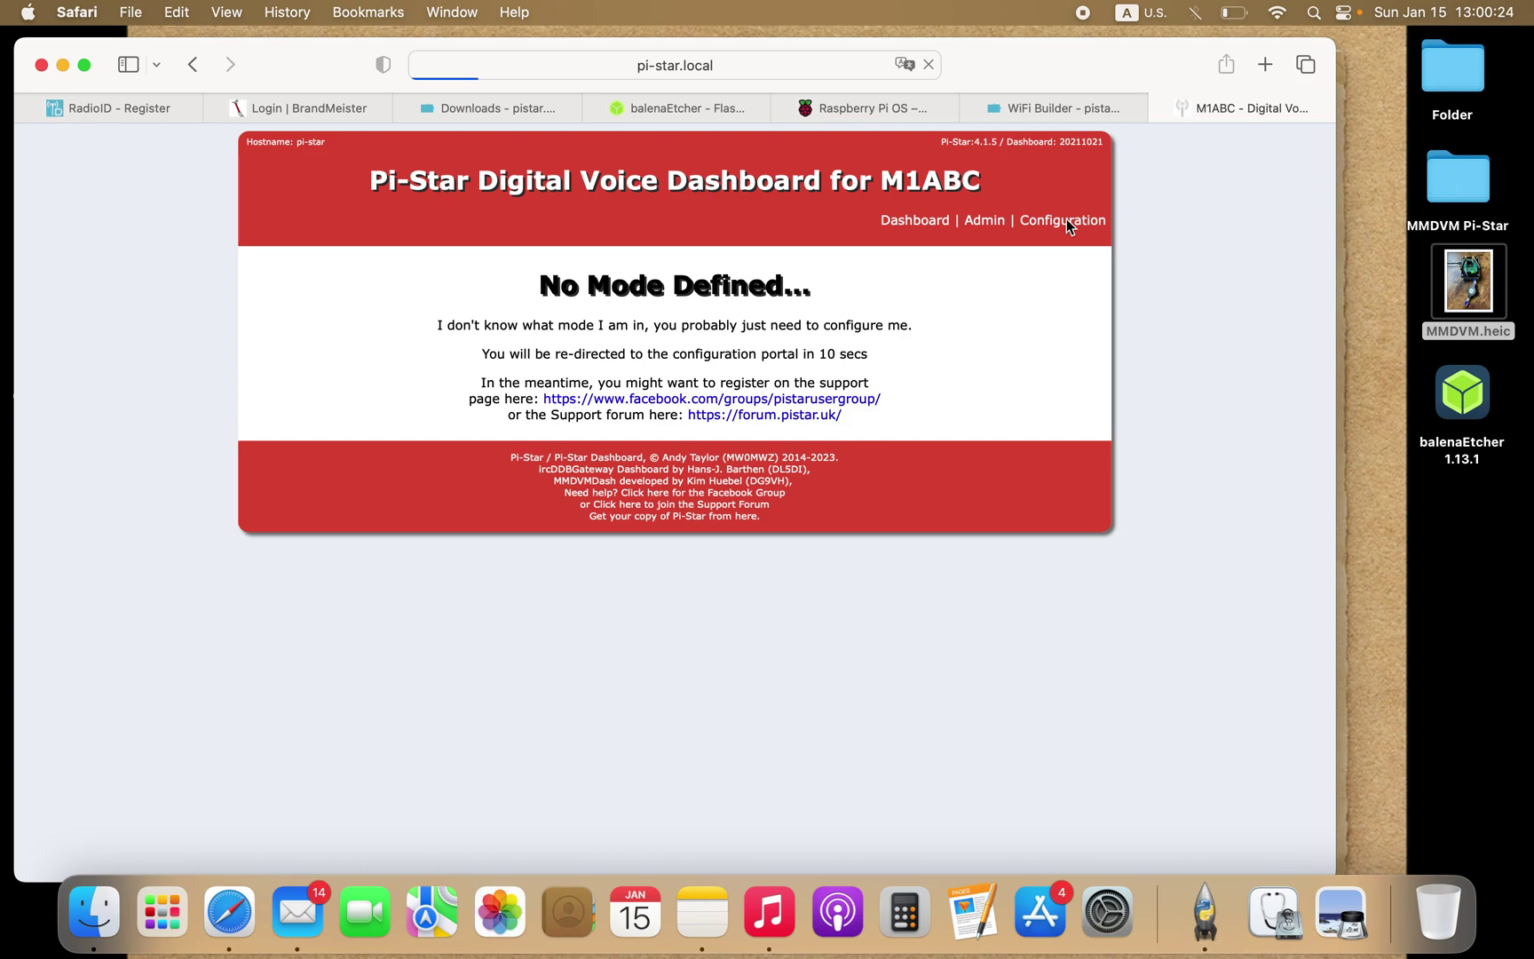